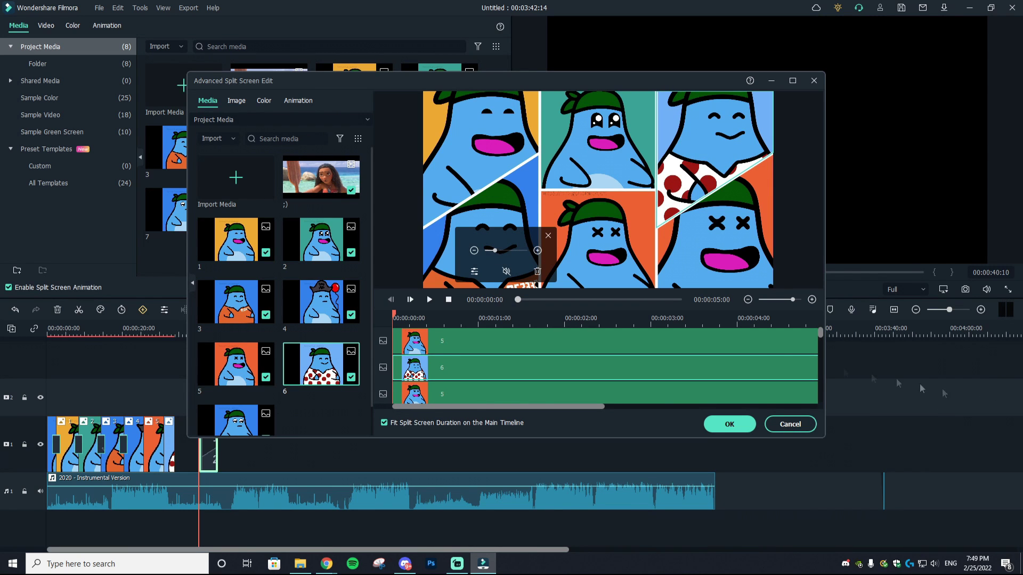
- Confirm the six-panel split-screen collage and play it once in the preview
{"action": "left_click", "coordinate": [745, 426]}
{"action": "left_click", "coordinate": [197, 349]}
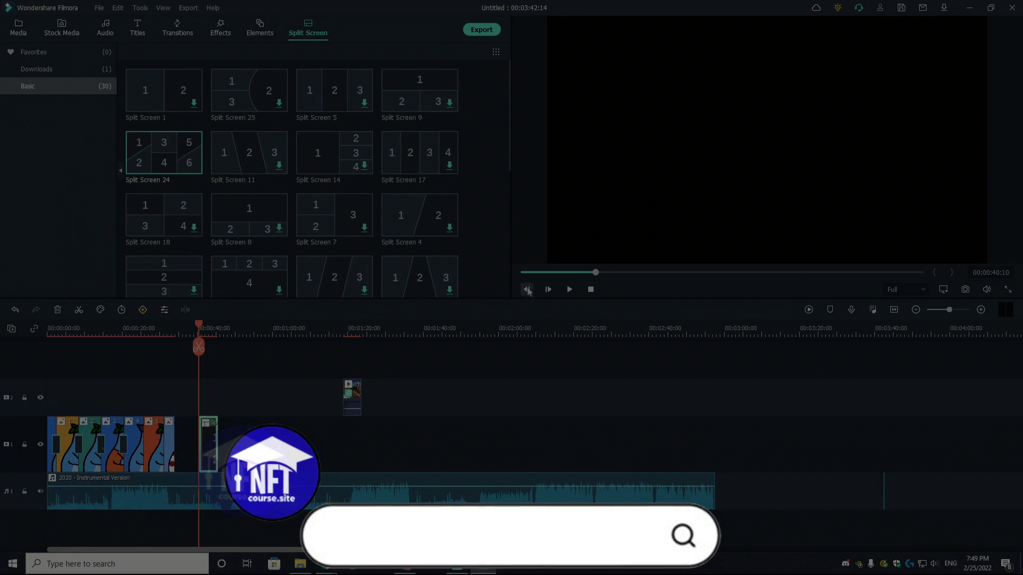
{"action": "left_click", "coordinate": [570, 290]}
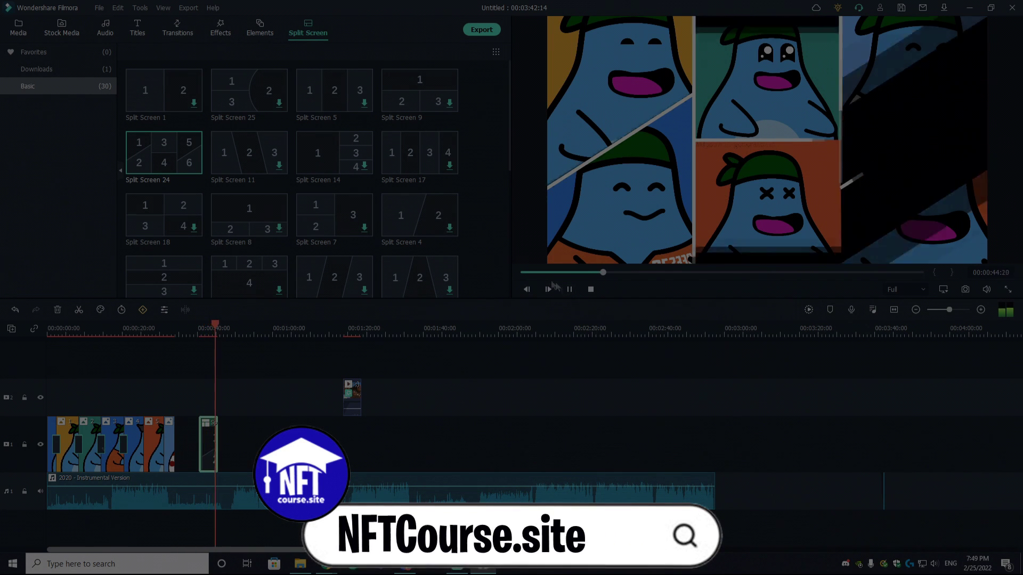
{"action": "left_click", "coordinate": [566, 293]}
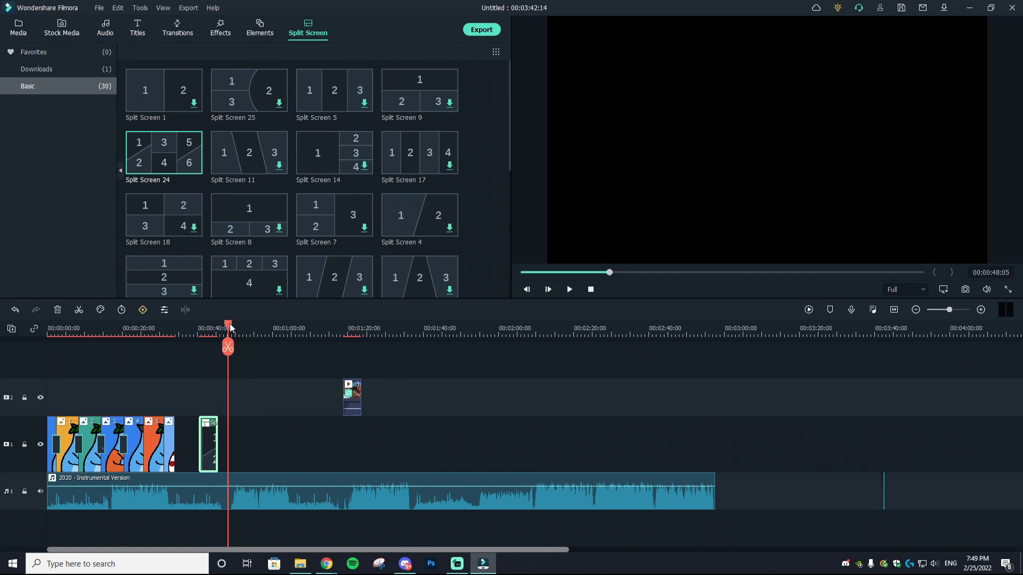
- Replay the collage from its start to check it again, then pause
{"action": "left_click", "coordinate": [200, 326]}
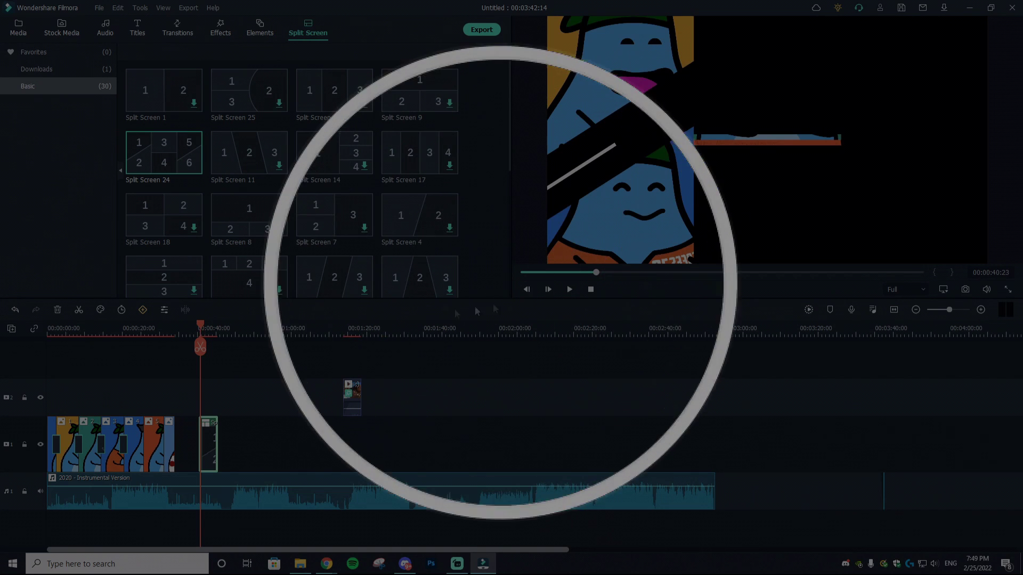
{"action": "key", "text": "space"}
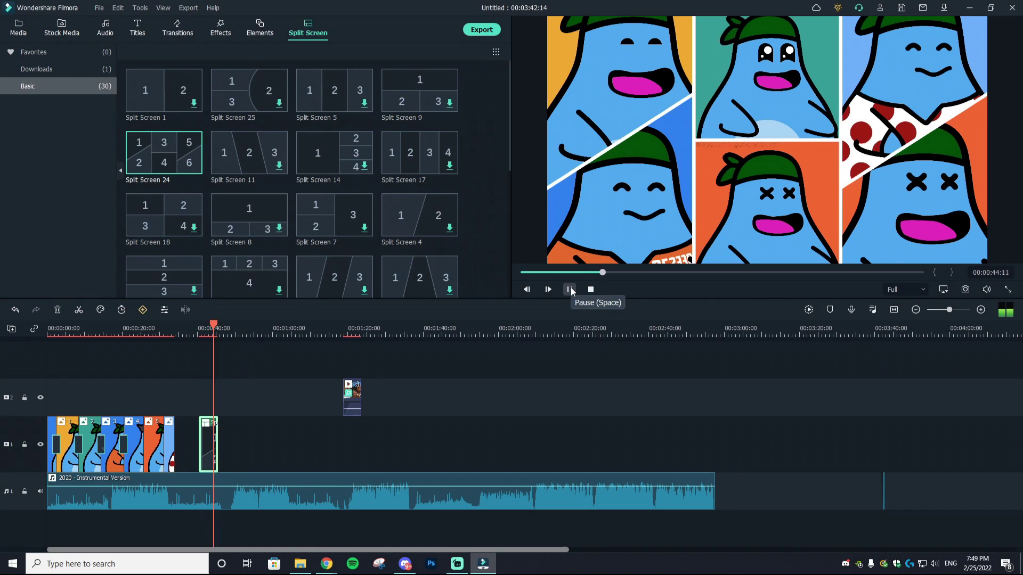
{"action": "left_click", "coordinate": [570, 289]}
{"action": "scroll", "coordinate": [343, 219], "scroll_direction": "down", "scroll_amount": 5}
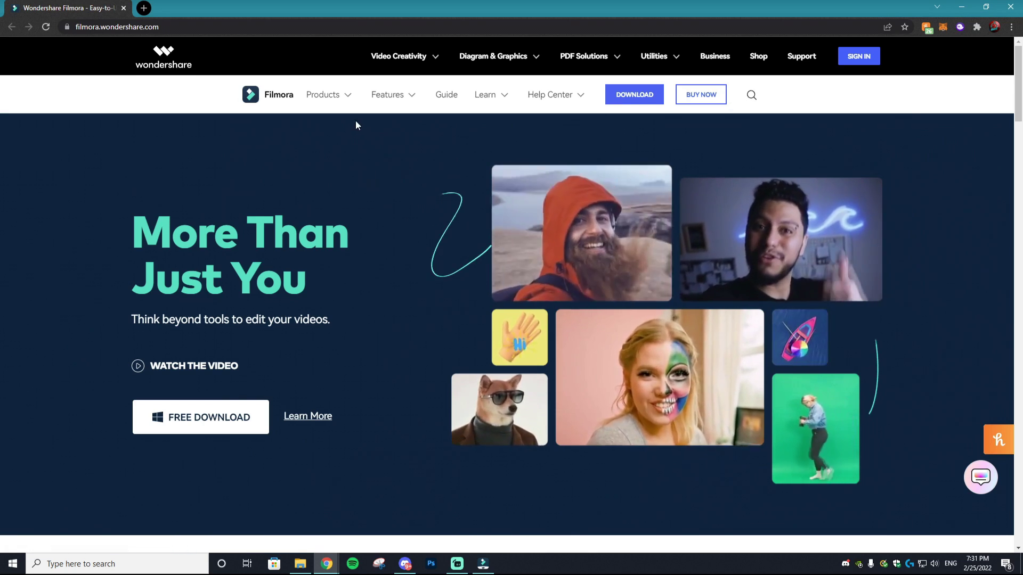
{"action": "scroll", "coordinate": [356, 120], "scroll_direction": "down", "scroll_amount": 1}
{"action": "scroll", "coordinate": [356, 121], "scroll_direction": "up", "scroll_amount": 1}
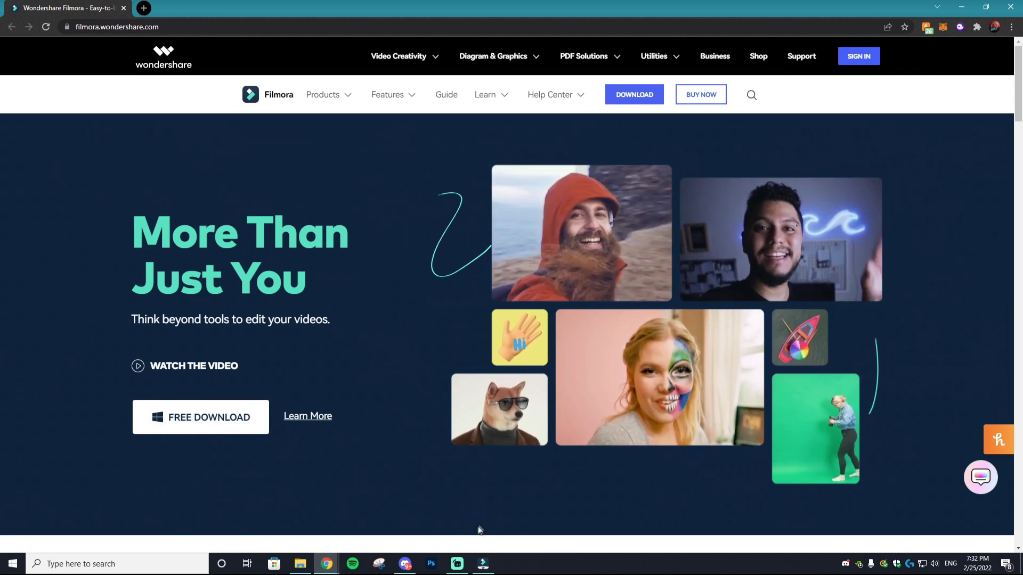
- Launch Filmora and browse the ready-made templates in Instant Mode
{"action": "left_click", "coordinate": [482, 564]}
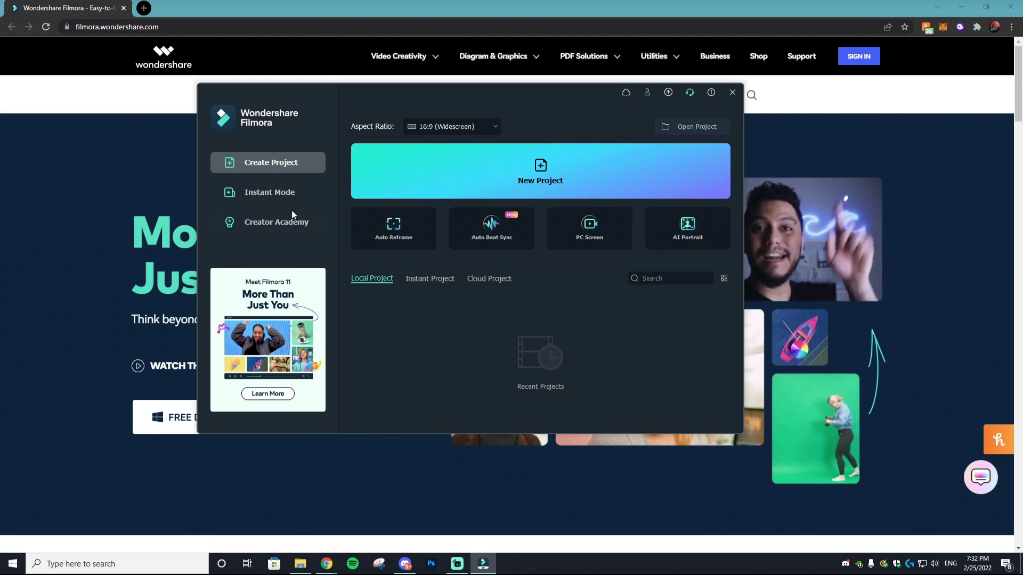
{"action": "left_click", "coordinate": [282, 193]}
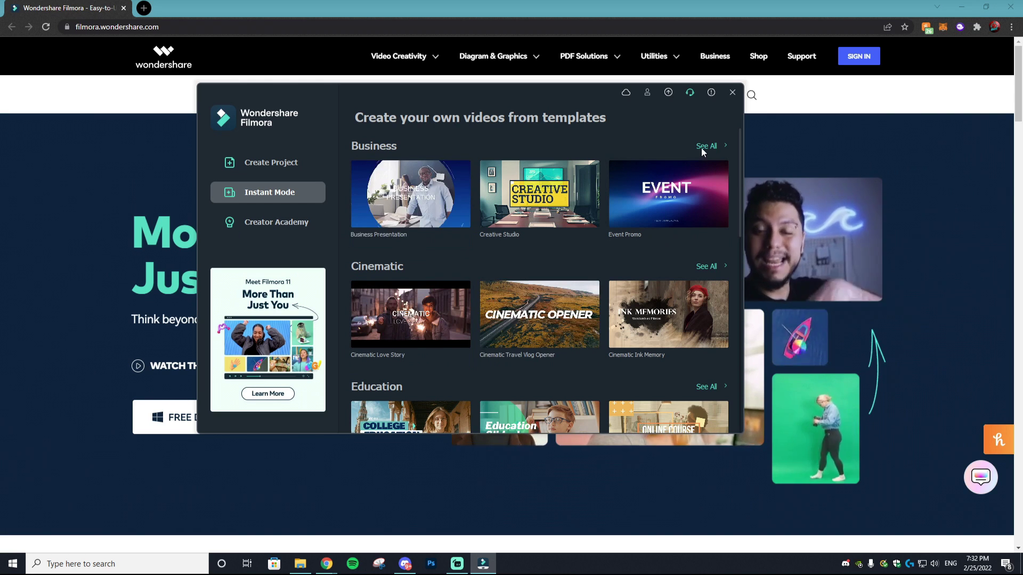
{"action": "mouse_move", "coordinate": [660, 242]}
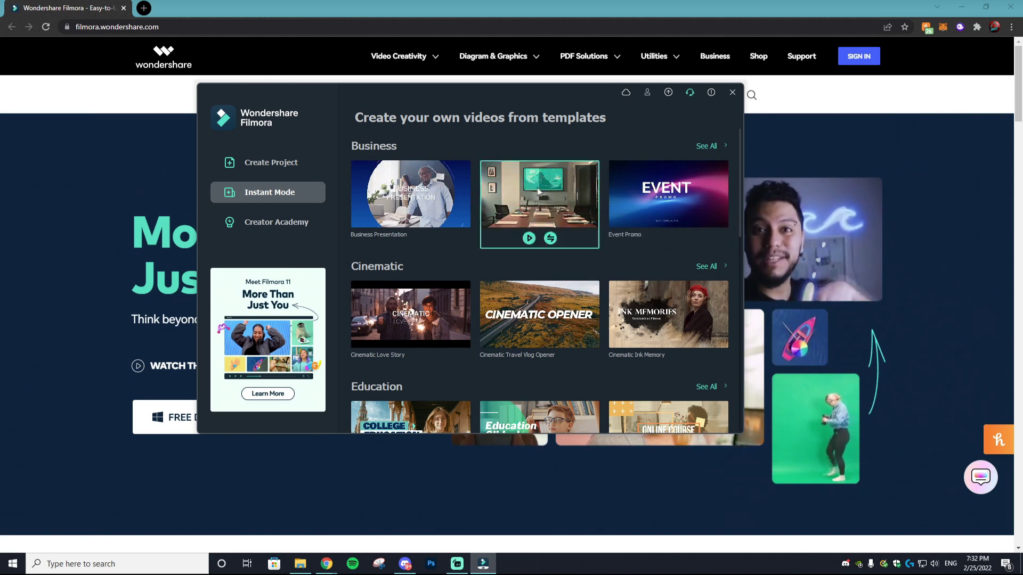
{"action": "scroll", "coordinate": [427, 302], "scroll_direction": "down", "scroll_amount": 1}
{"action": "scroll", "coordinate": [548, 313], "scroll_direction": "down", "scroll_amount": 6}
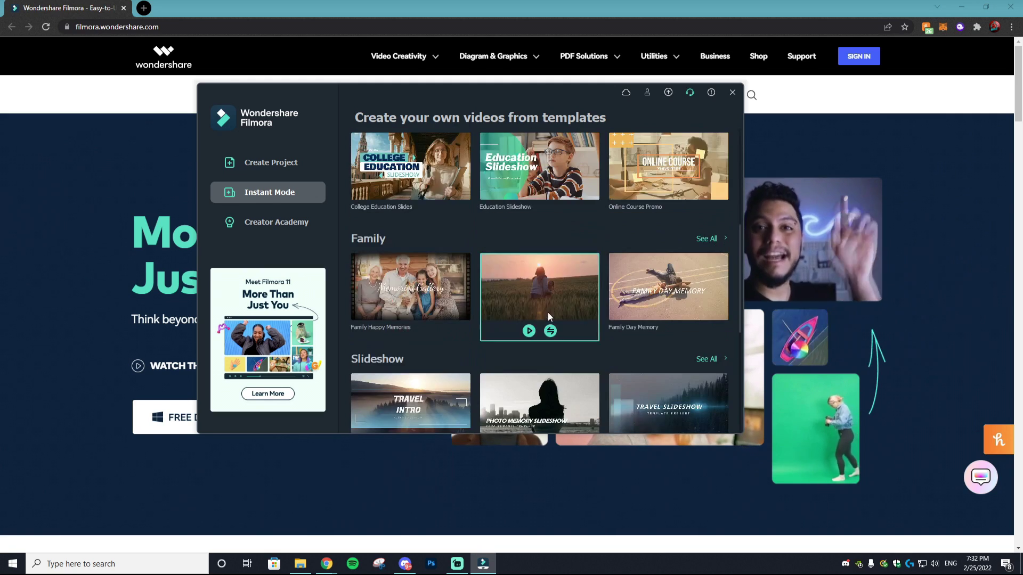
- Preview the Event Promo template and start a project from it
{"action": "mouse_move", "coordinate": [596, 322]}
{"action": "scroll", "coordinate": [559, 346], "scroll_direction": "up", "scroll_amount": 8}
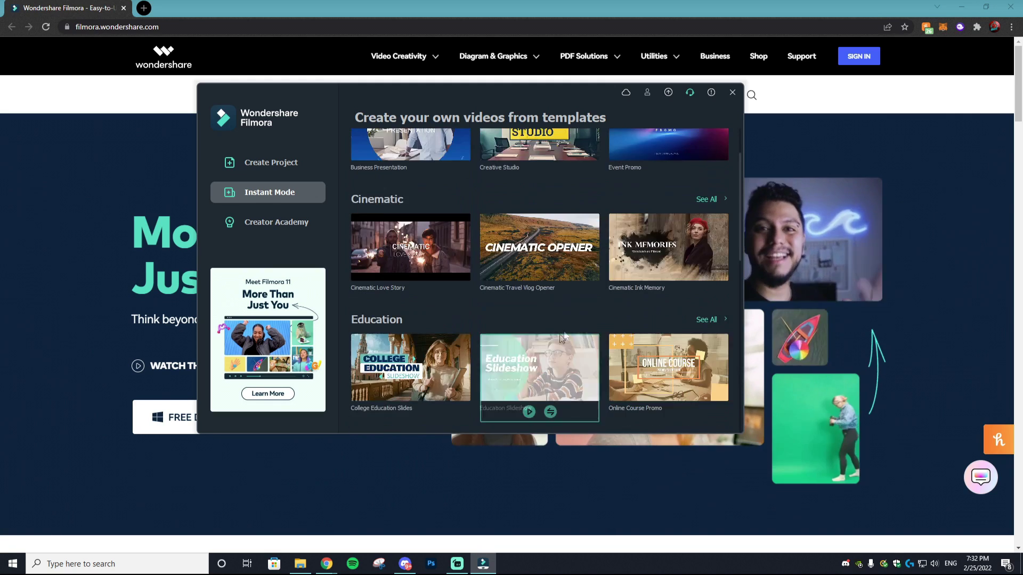
{"action": "mouse_move", "coordinate": [676, 218]}
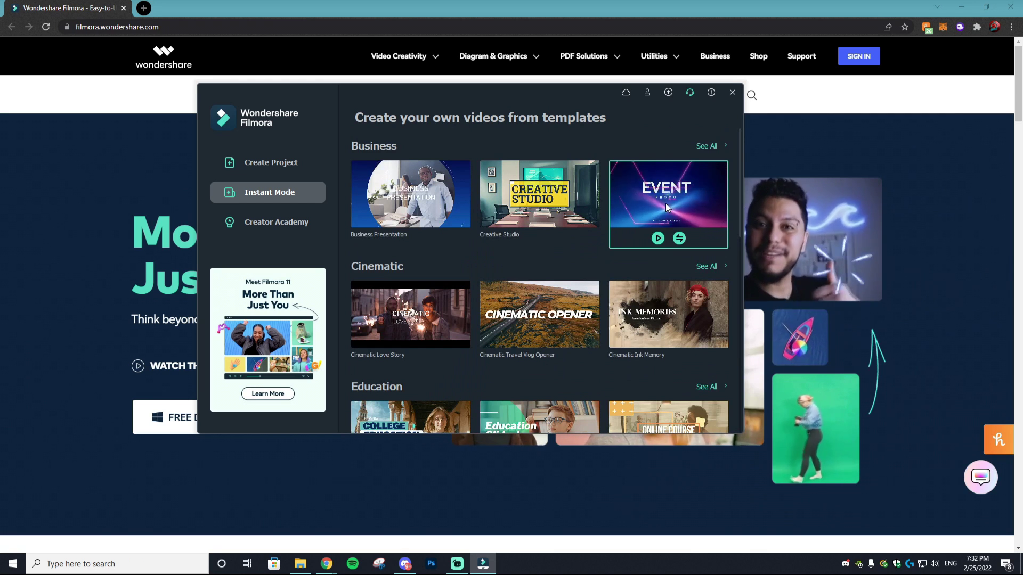
{"action": "left_click", "coordinate": [657, 238]}
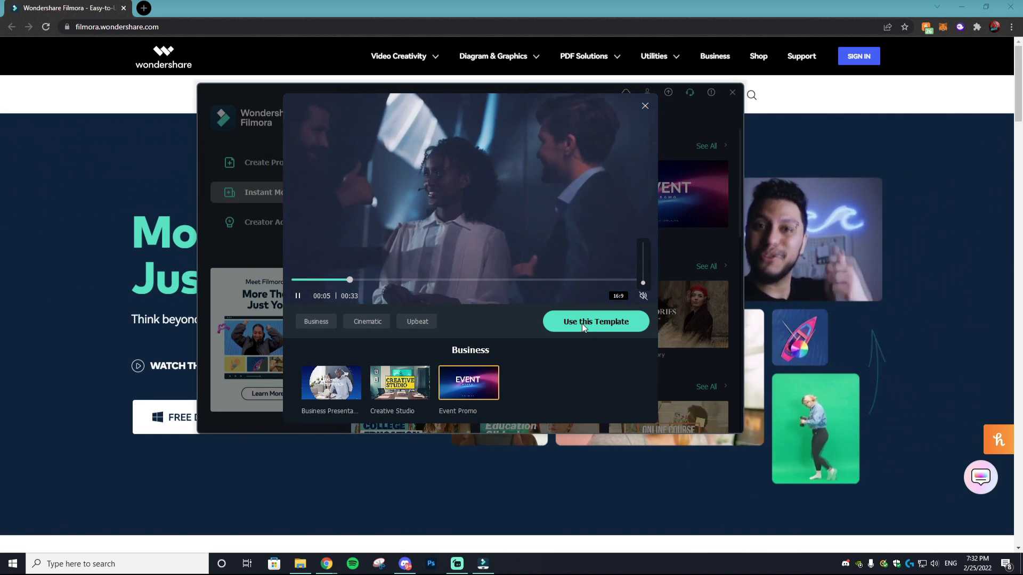
{"action": "left_click", "coordinate": [581, 322]}
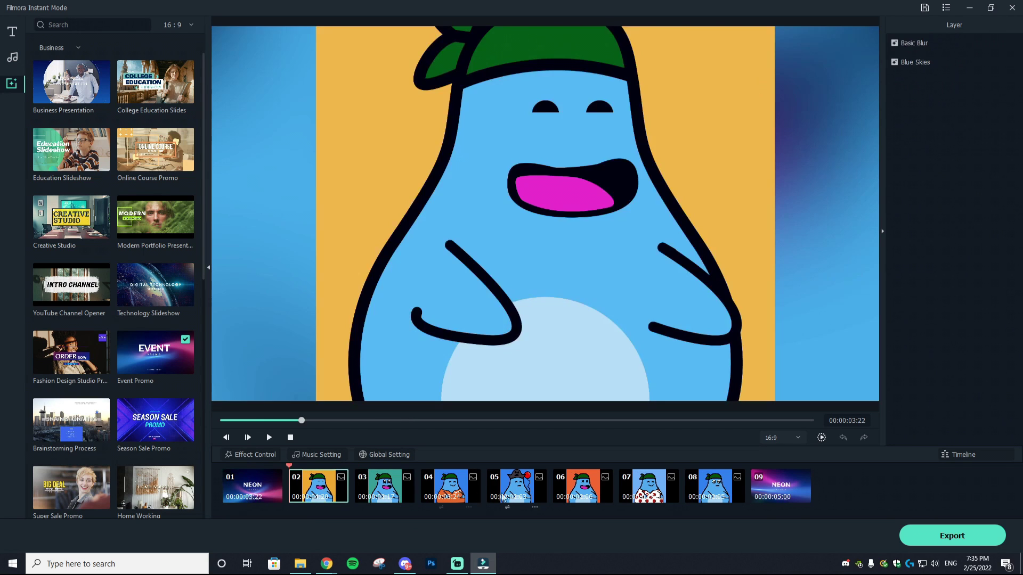
- Review template clips 05, 06, 07 and 05, then return to opening title clip 01
{"action": "left_click", "coordinate": [503, 497]}
{"action": "left_click", "coordinate": [573, 496]}
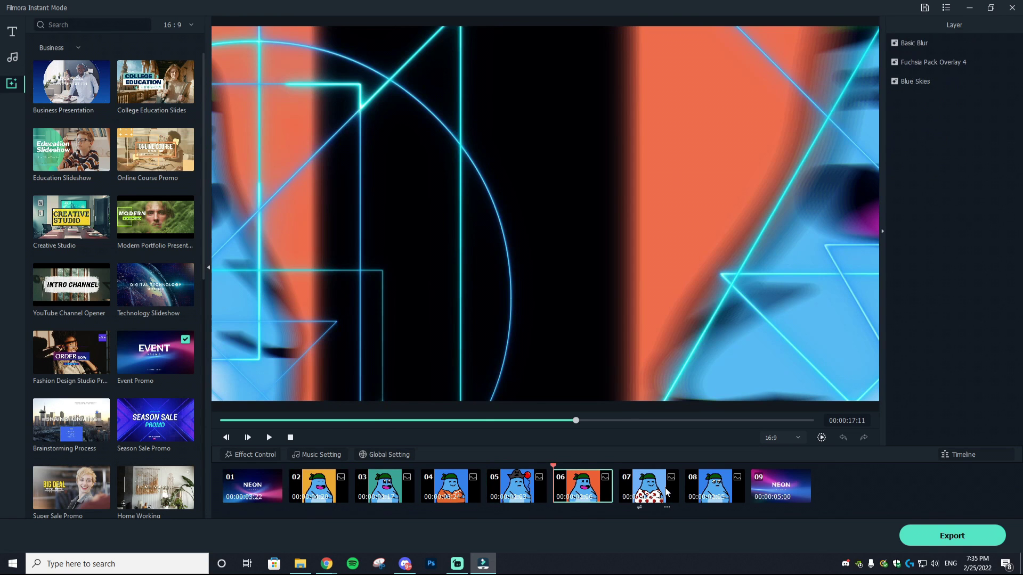
{"action": "left_click", "coordinate": [672, 491]}
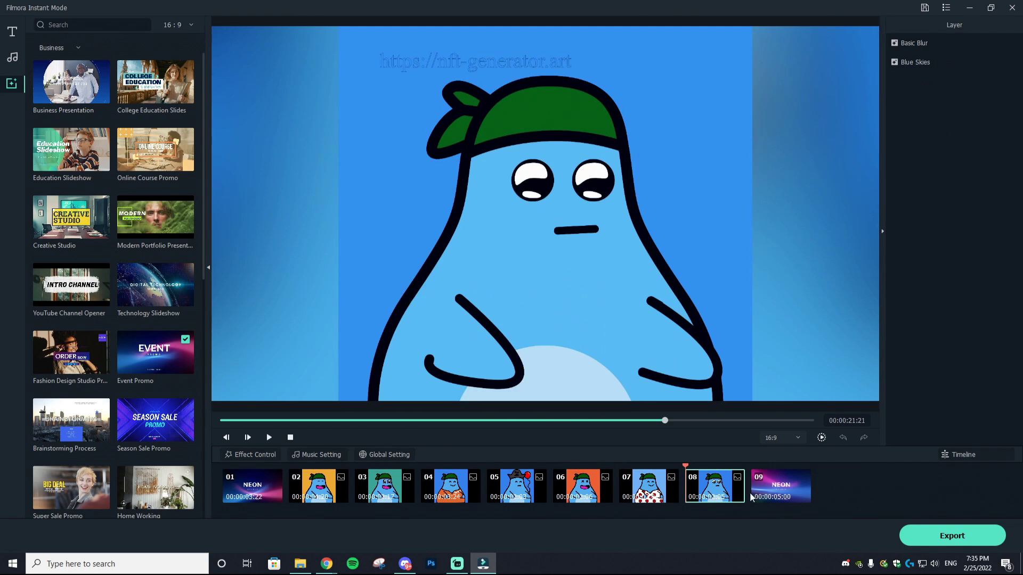
{"action": "left_click", "coordinate": [529, 500]}
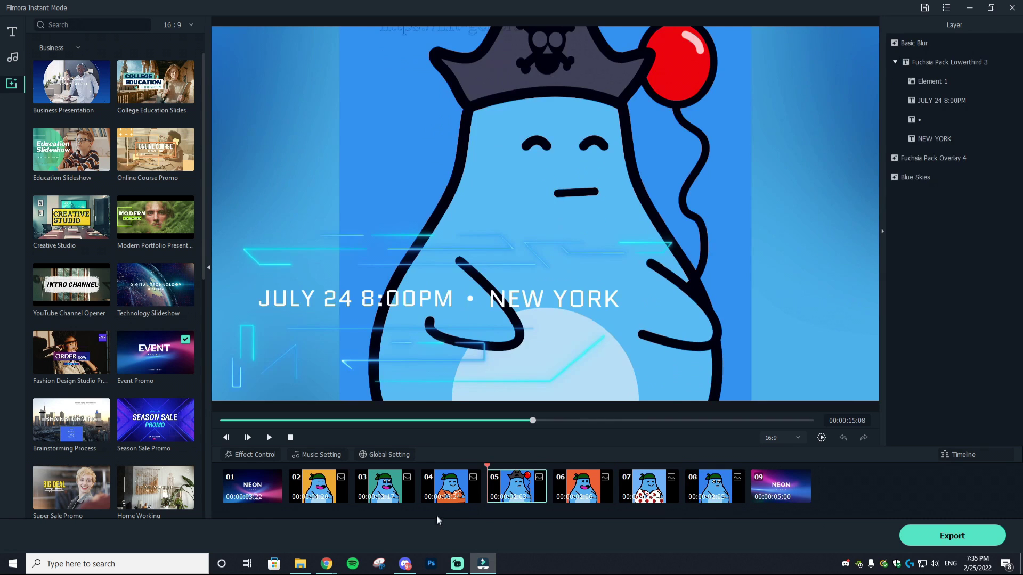
{"action": "left_click", "coordinate": [250, 486]}
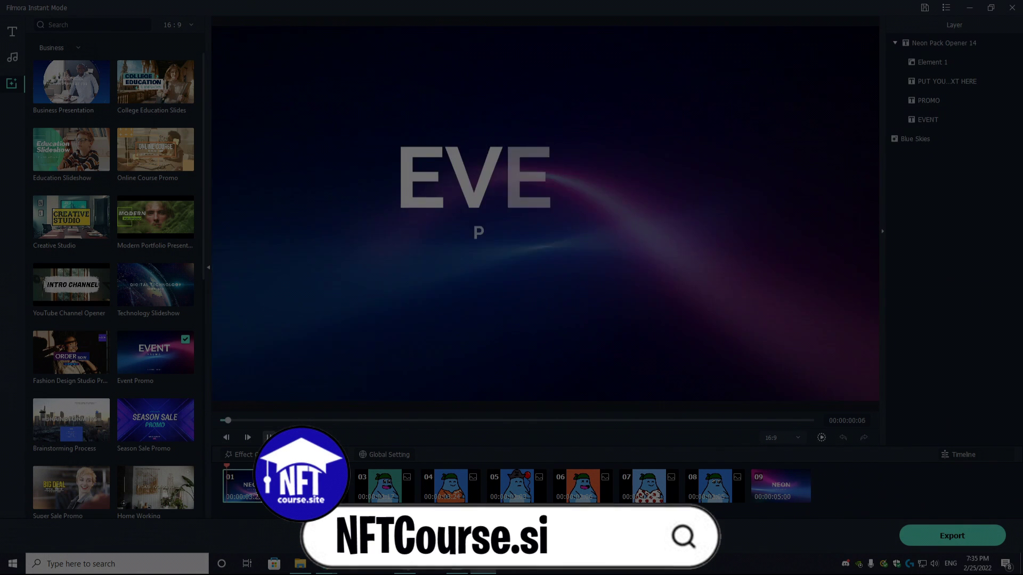
- Change the opening EVENT title to 'Viral' so it reads 'Viral PROMO', then stop playback
{"action": "left_click", "coordinate": [516, 187]}
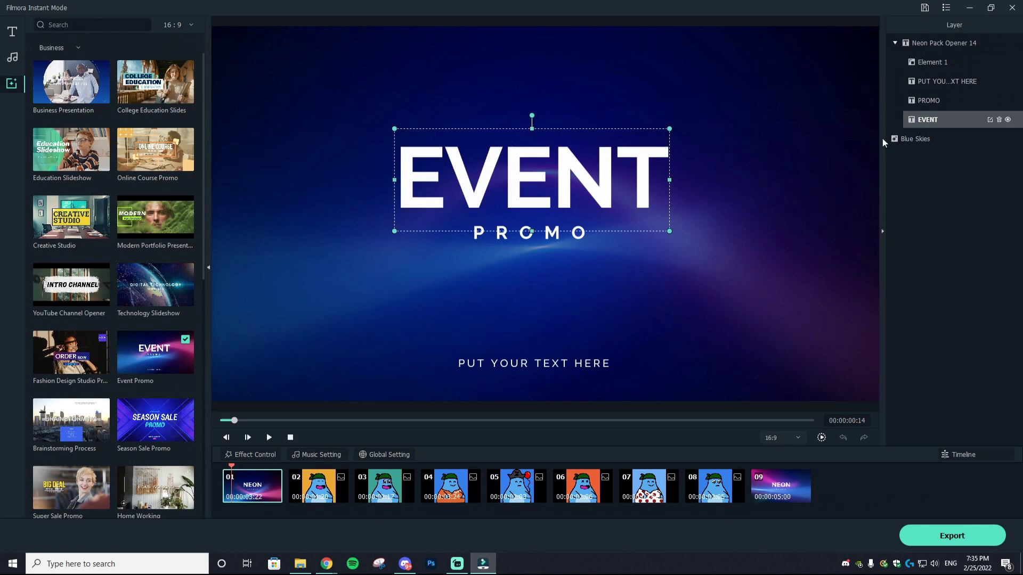
{"action": "double_click", "coordinate": [541, 133]}
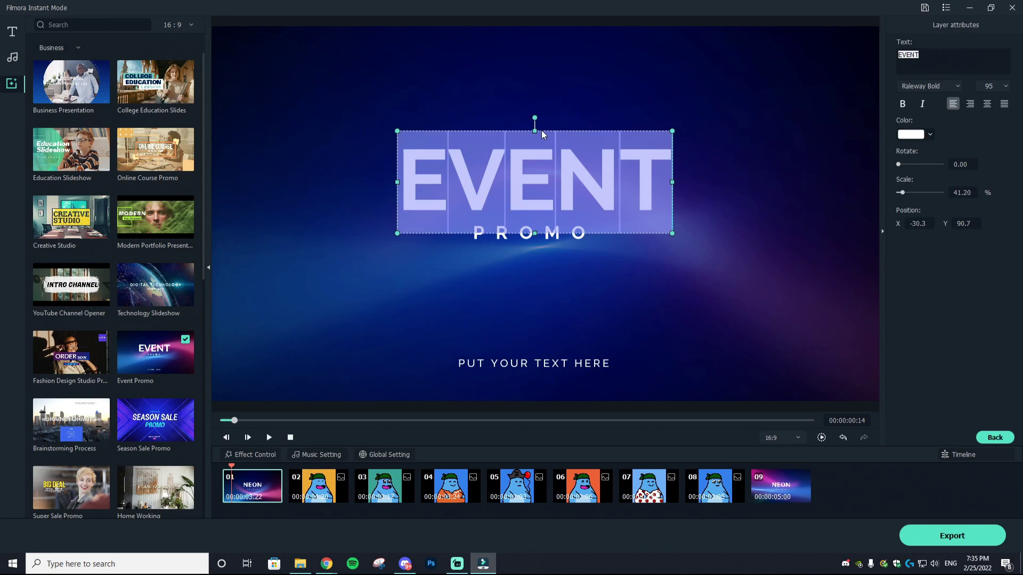
{"action": "type", "text": "d"}
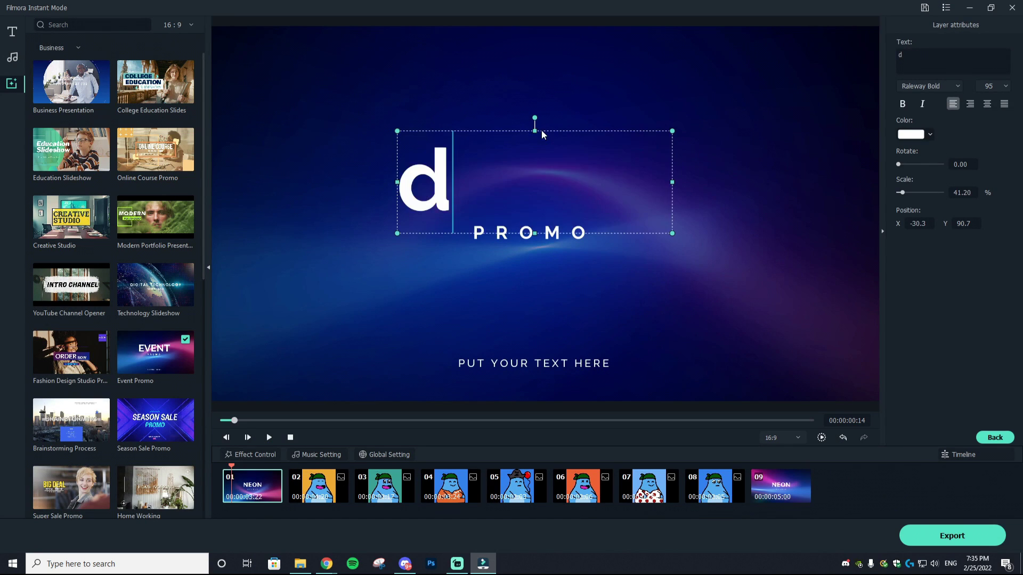
{"action": "key", "text": "BackSpace"}
{"action": "type", "text": "Viral"}
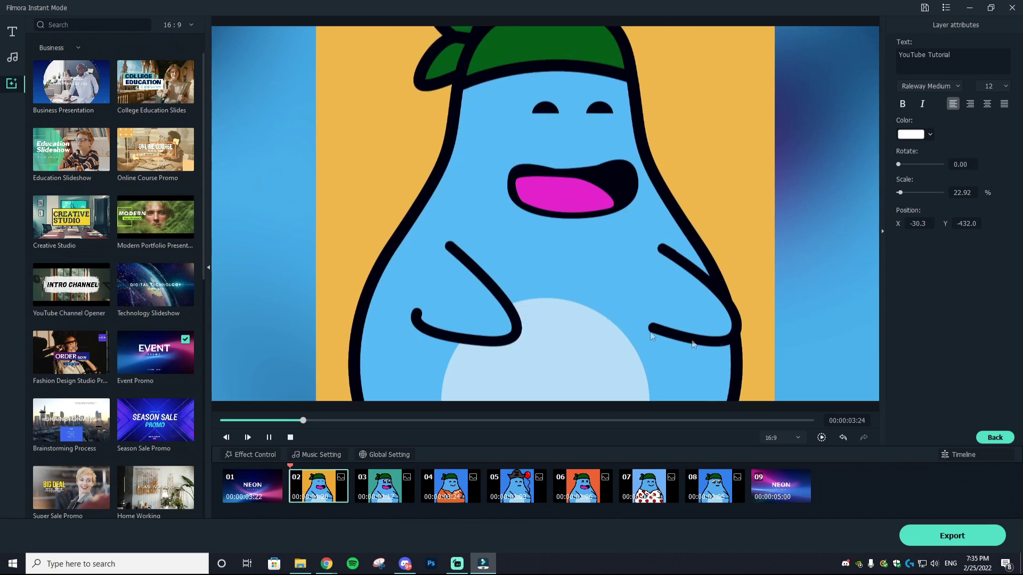
{"action": "key", "text": "space"}
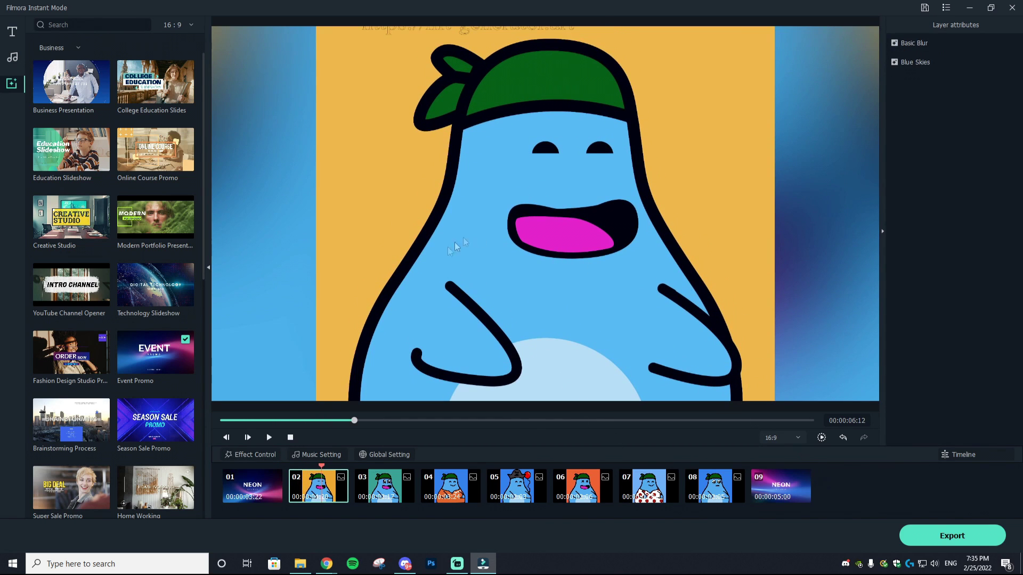
- Close the template editor, saving the previous project
{"action": "left_click", "coordinate": [1011, 6]}
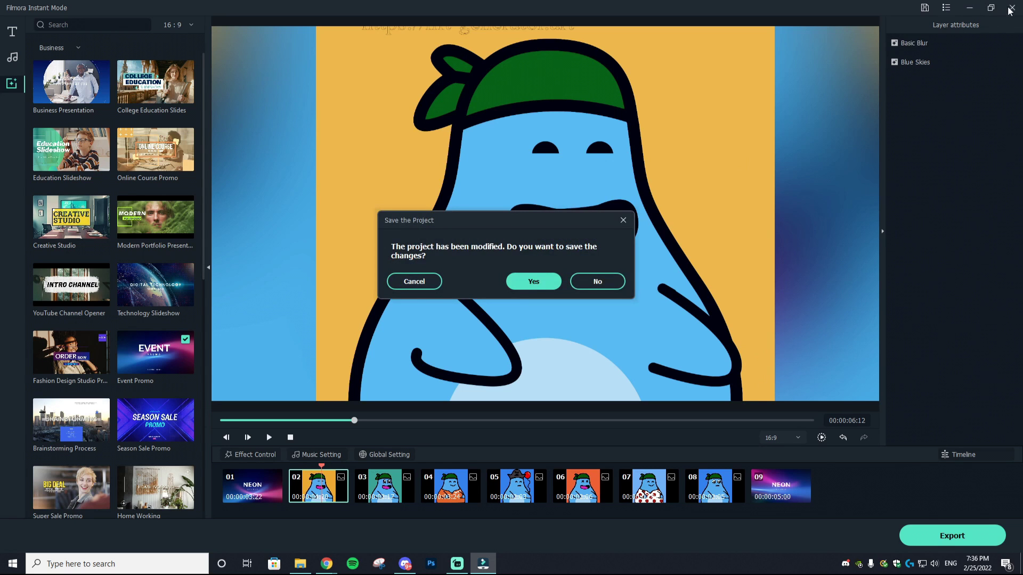
{"action": "left_click", "coordinate": [528, 285]}
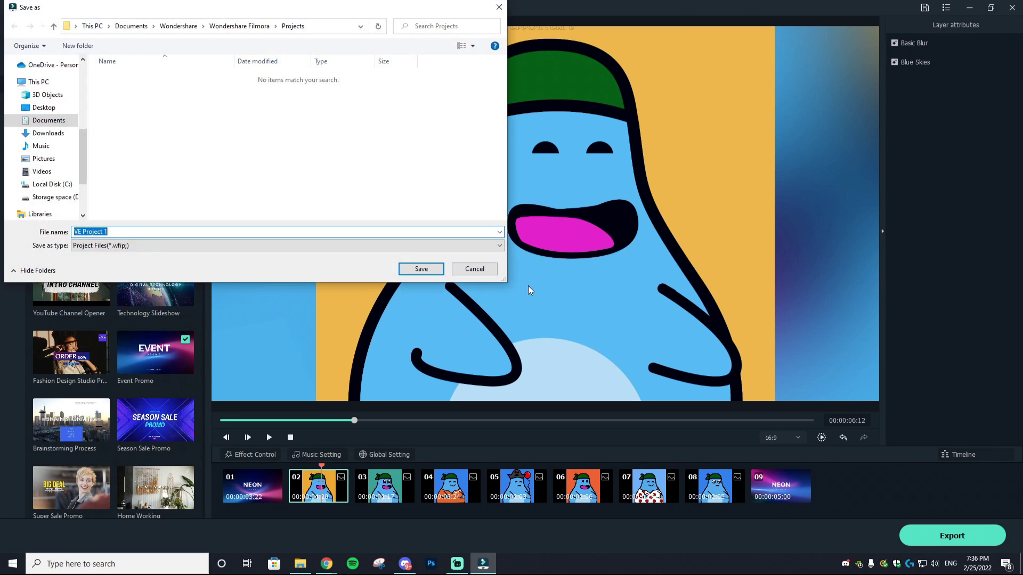
{"action": "left_click", "coordinate": [465, 274]}
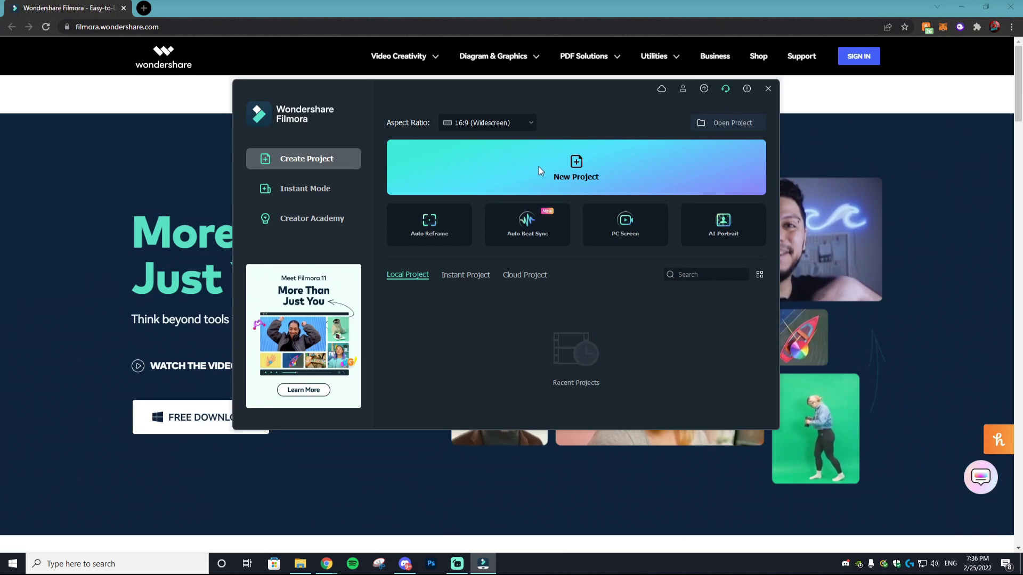
- Create a new empty project with the 16:9 Widescreen aspect ratio
{"action": "left_click", "coordinate": [496, 123]}
{"action": "left_click", "coordinate": [482, 145]}
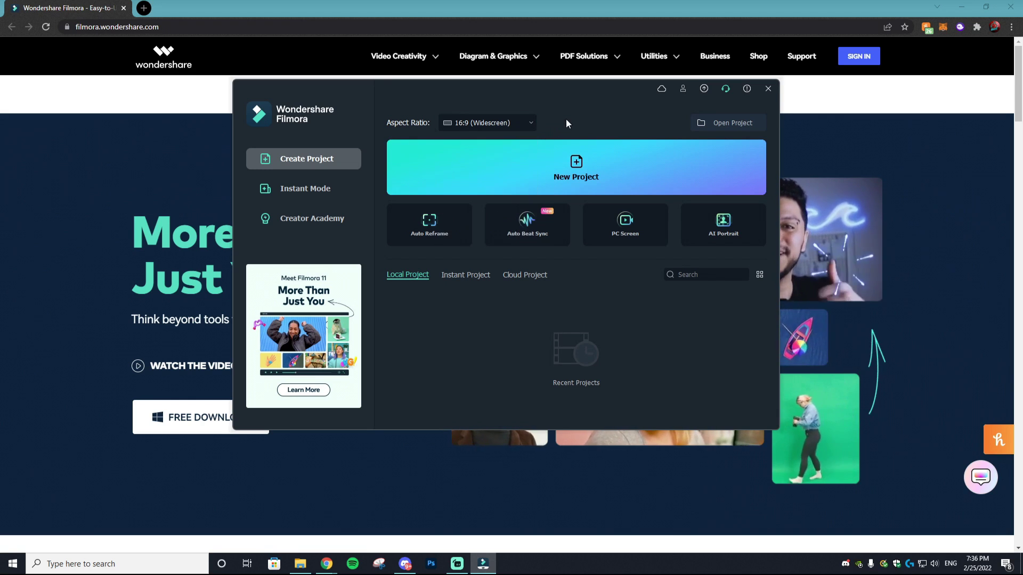
{"action": "left_click", "coordinate": [597, 169]}
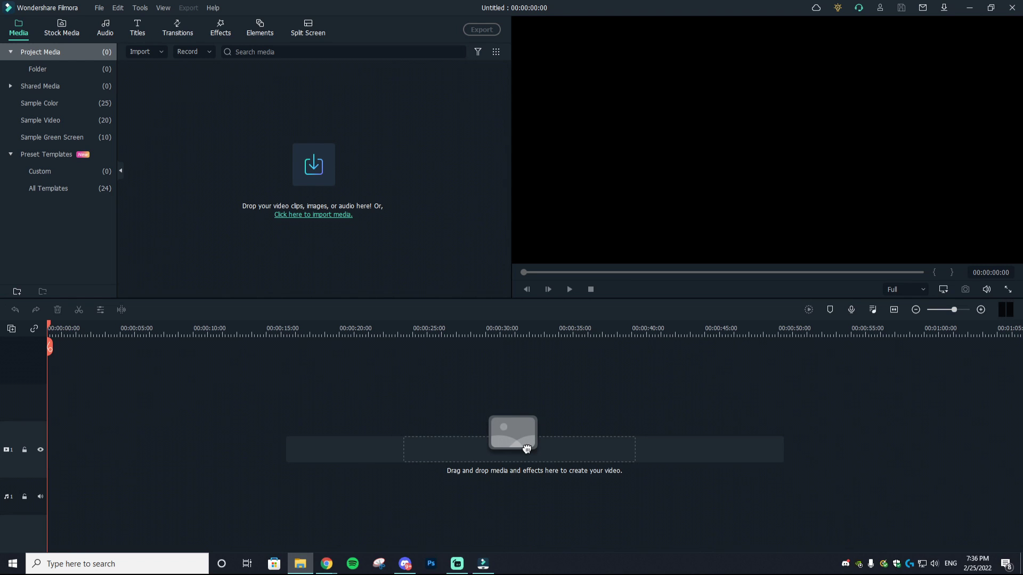
- Place the seven character images on video track 1 and zoom the timeline to fit them
{"action": "left_click_drag", "start_coordinate": [527, 449], "coordinate": [43, 439]}
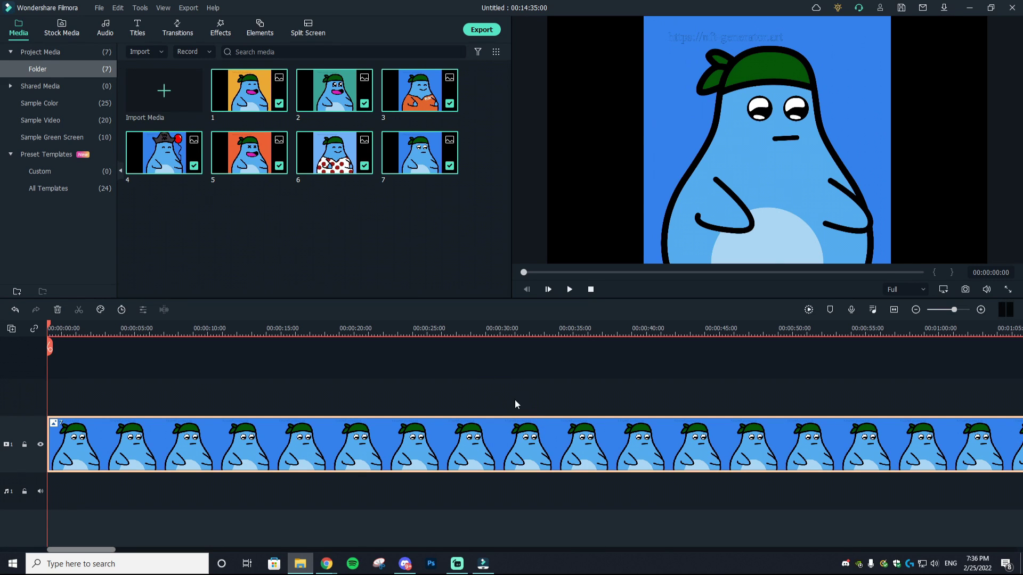
{"action": "left_click_drag", "start_coordinate": [942, 309], "coordinate": [941, 318]}
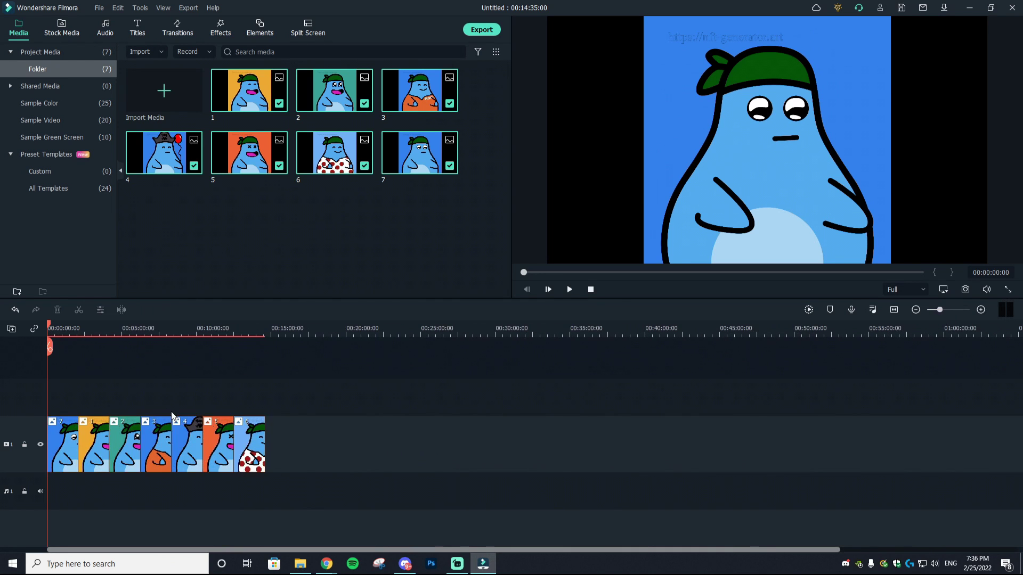
{"action": "left_click_drag", "start_coordinate": [936, 311], "coordinate": [945, 313]}
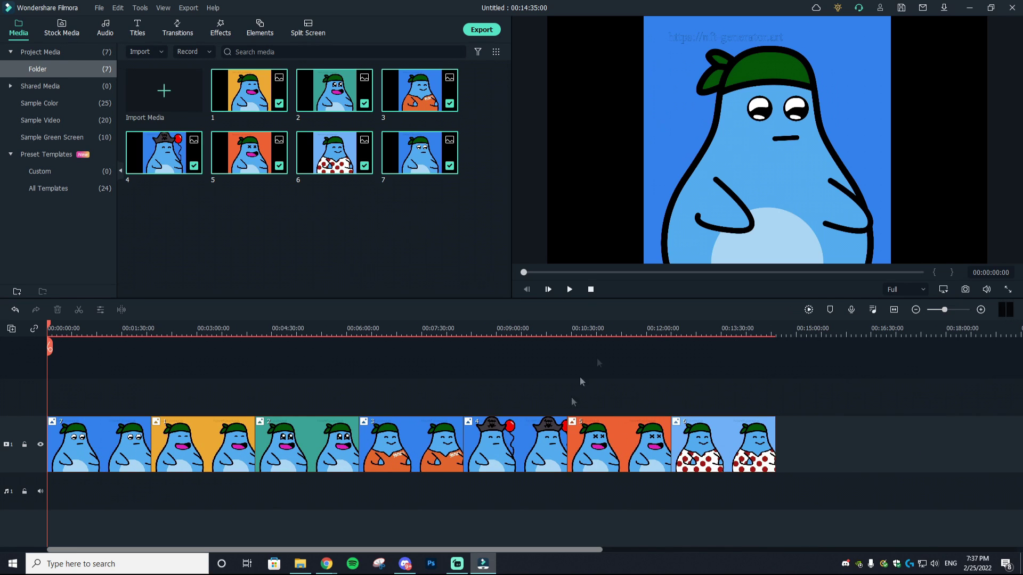
- Trim the first clip and the orange-background clip to about five seconds each
{"action": "left_click", "coordinate": [569, 290]}
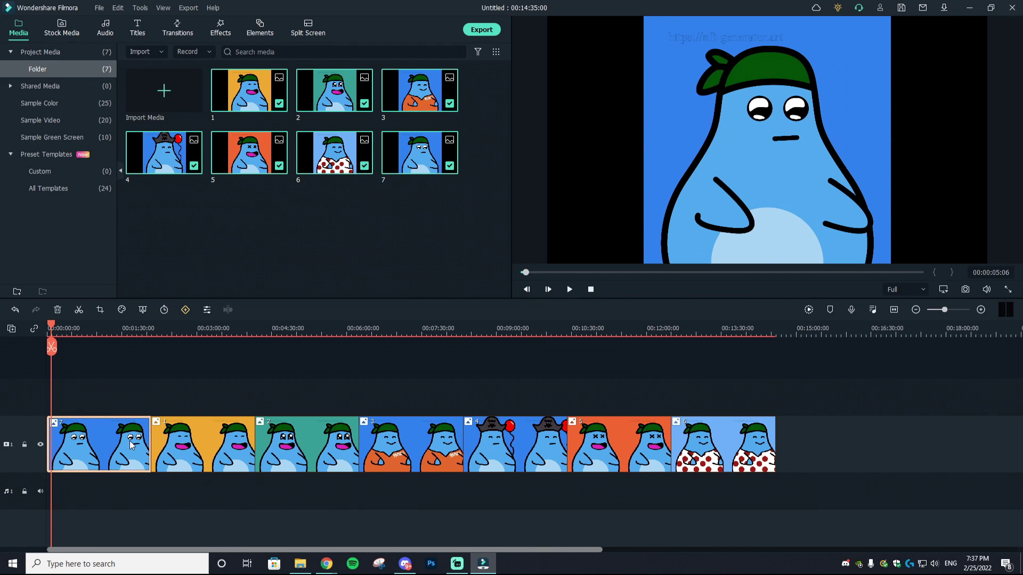
{"action": "double_click", "coordinate": [129, 440]}
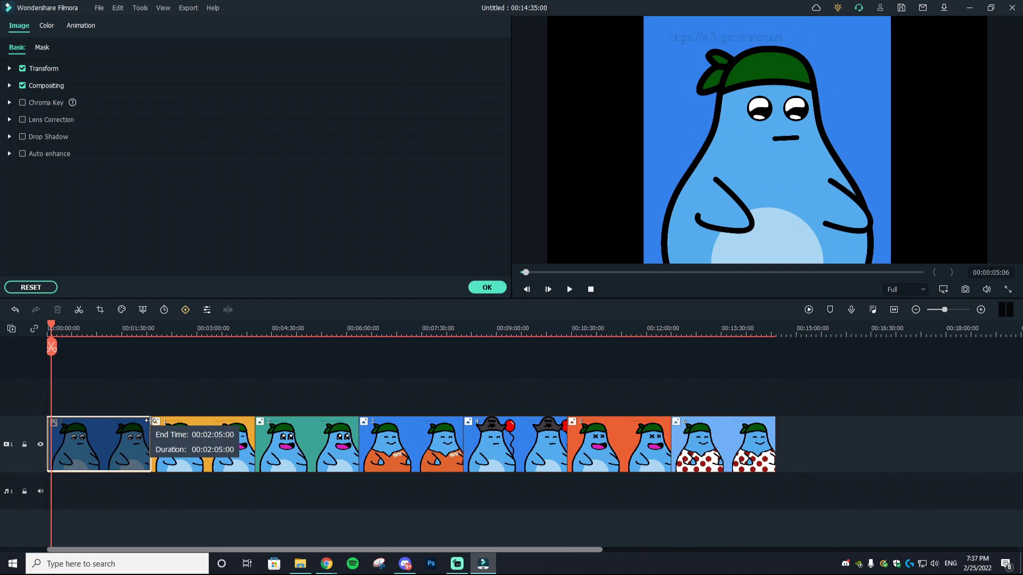
{"action": "left_click_drag", "start_coordinate": [148, 420], "coordinate": [52, 441]}
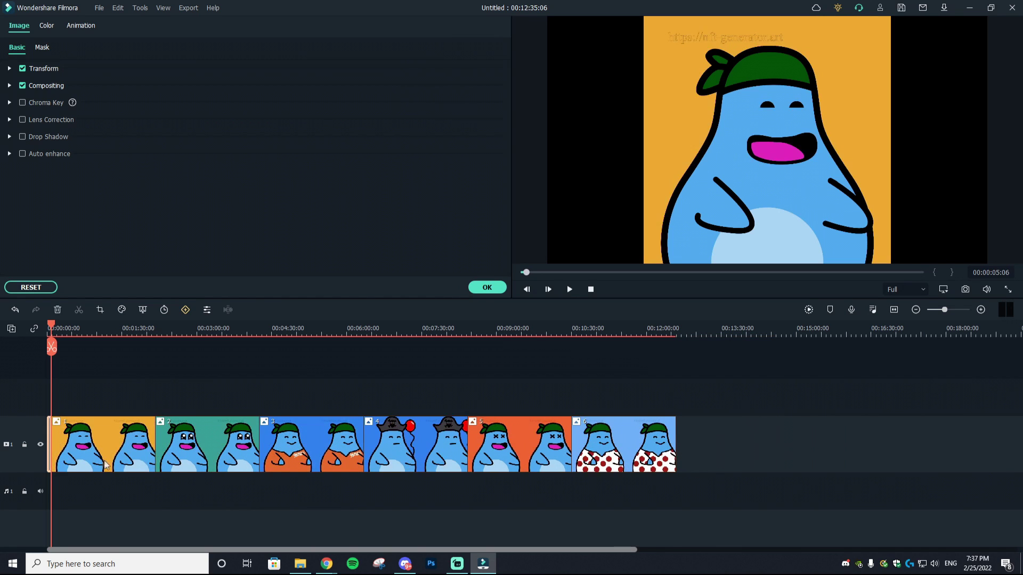
{"action": "left_click", "coordinate": [82, 442]}
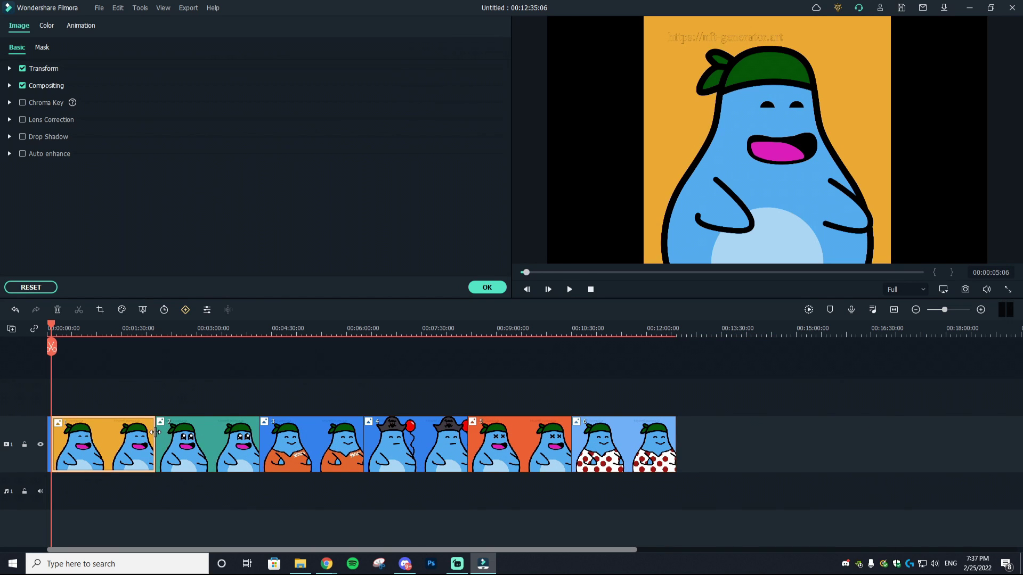
{"action": "left_click_drag", "start_coordinate": [155, 433], "coordinate": [53, 441]}
- Play back the trimmed clips, then close the clip properties panel
{"action": "left_click", "coordinate": [570, 290]}
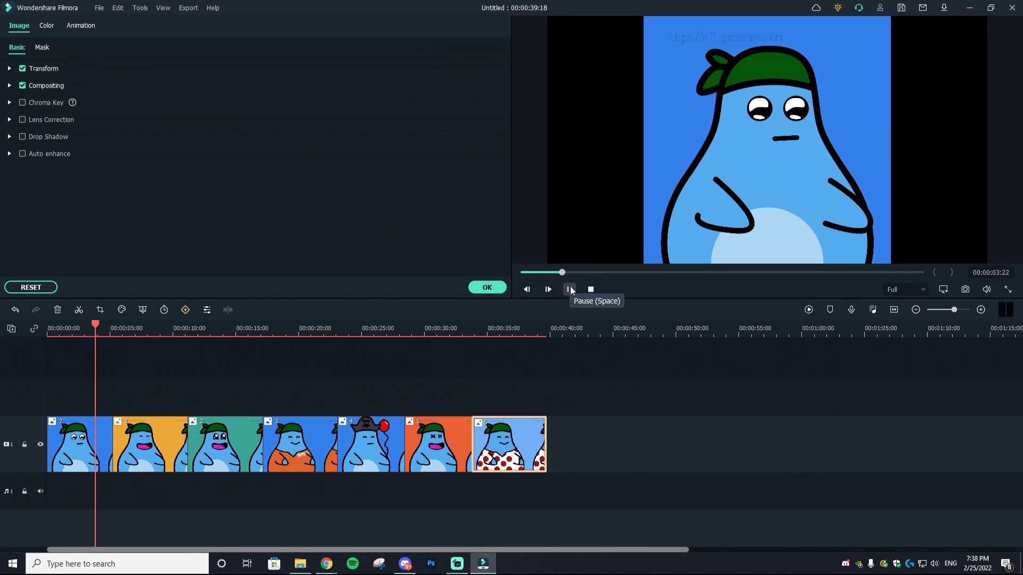
{"action": "left_click", "coordinate": [570, 289]}
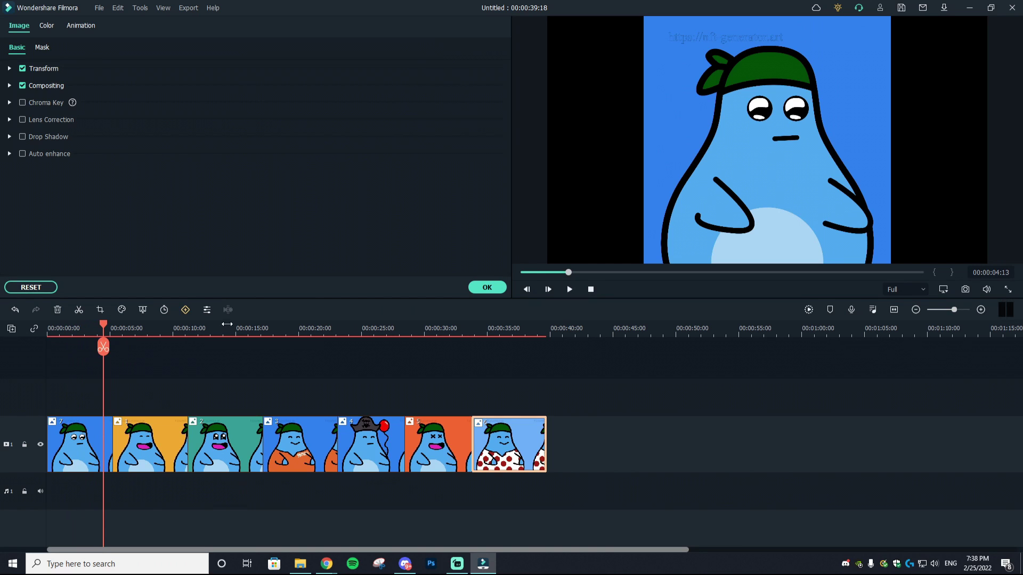
{"action": "left_click", "coordinate": [158, 400]}
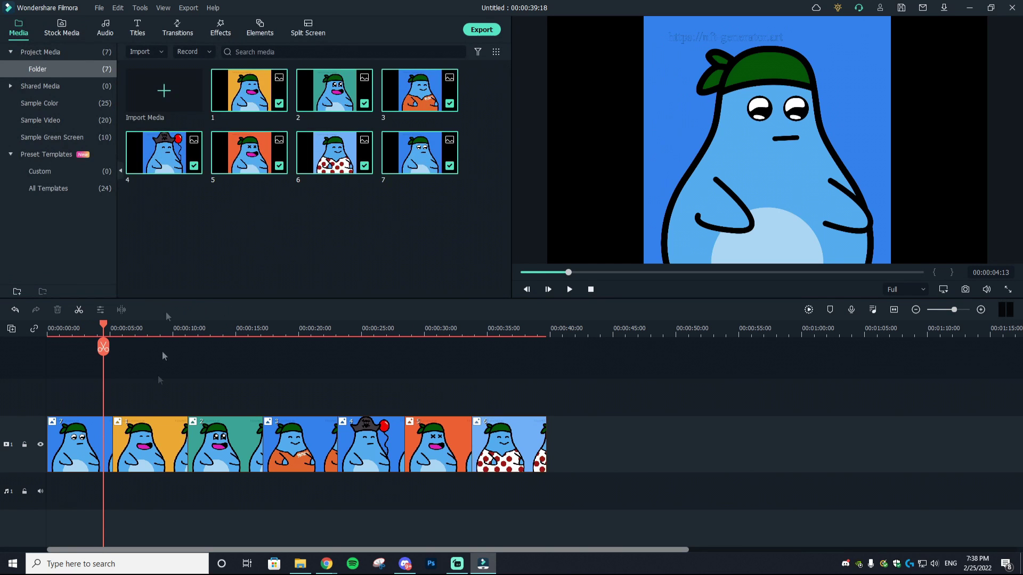
- Add Warp Zoom 5, Warp 7 and Shift Zoom 1 transitions between the first character clips
{"action": "left_click", "coordinate": [181, 30]}
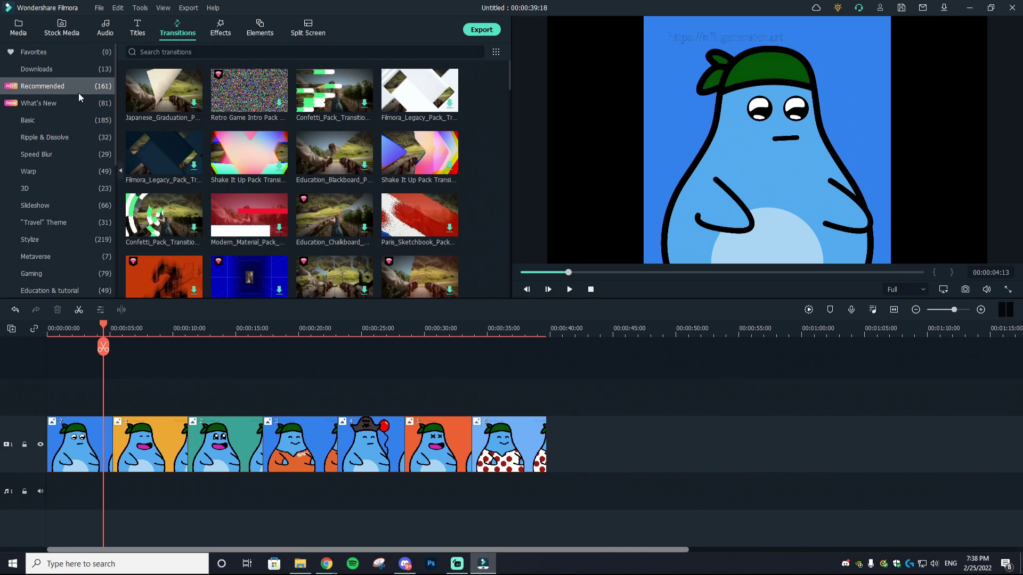
{"action": "scroll", "coordinate": [80, 106], "scroll_direction": "down", "scroll_amount": 3}
{"action": "scroll", "coordinate": [83, 137], "scroll_direction": "up", "scroll_amount": 3}
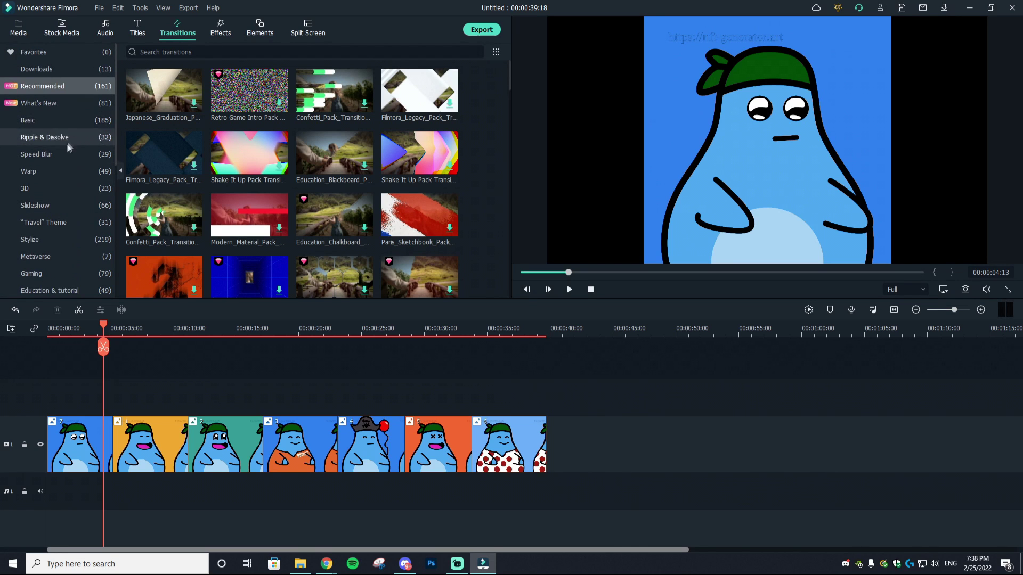
{"action": "left_click", "coordinate": [53, 170]}
{"action": "left_click_drag", "start_coordinate": [150, 234], "coordinate": [112, 446]}
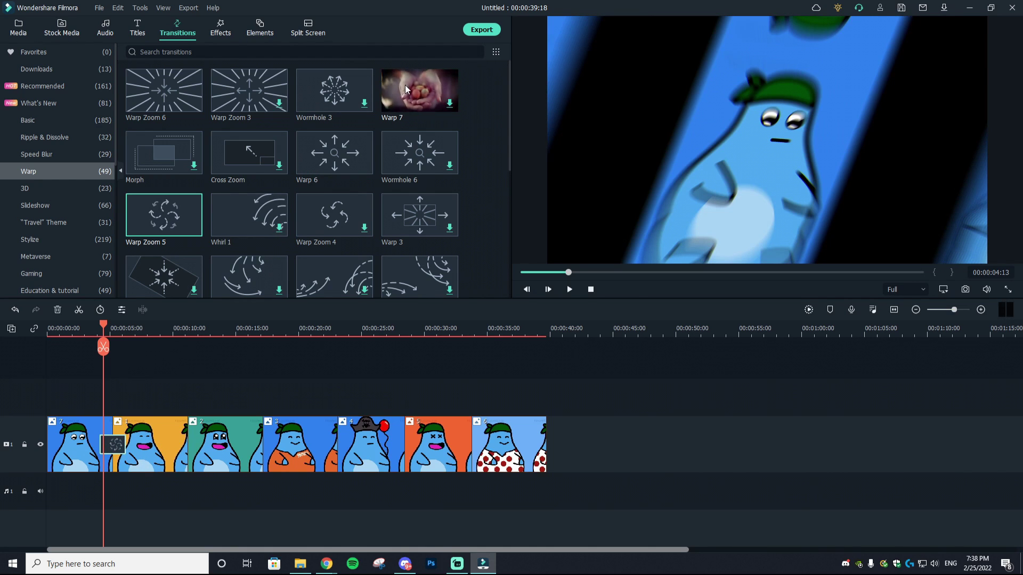
{"action": "left_click_drag", "start_coordinate": [401, 95], "coordinate": [186, 448]}
{"action": "scroll", "coordinate": [227, 185], "scroll_direction": "down", "scroll_amount": 3}
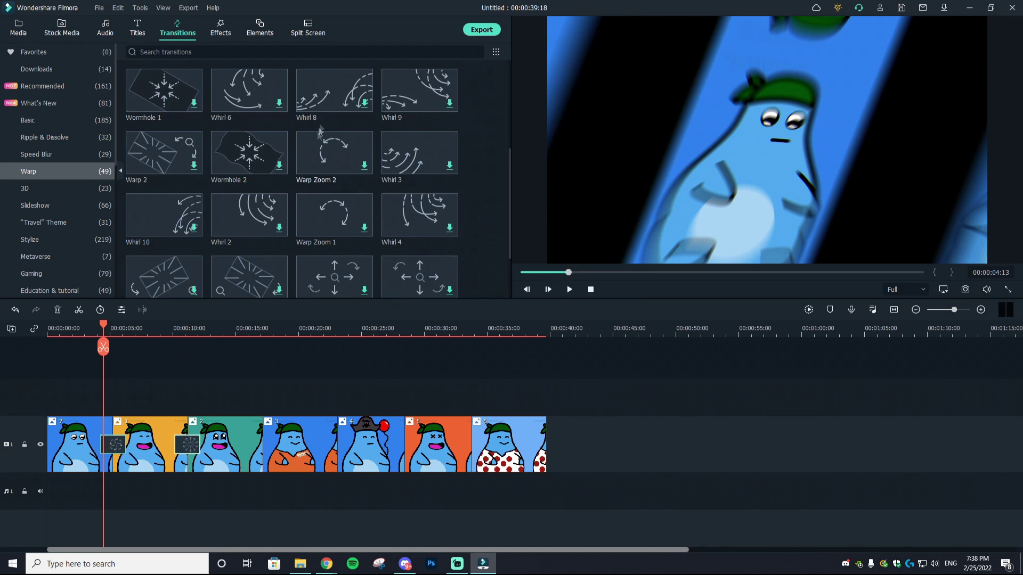
{"action": "scroll", "coordinate": [325, 224], "scroll_direction": "down", "scroll_amount": 1}
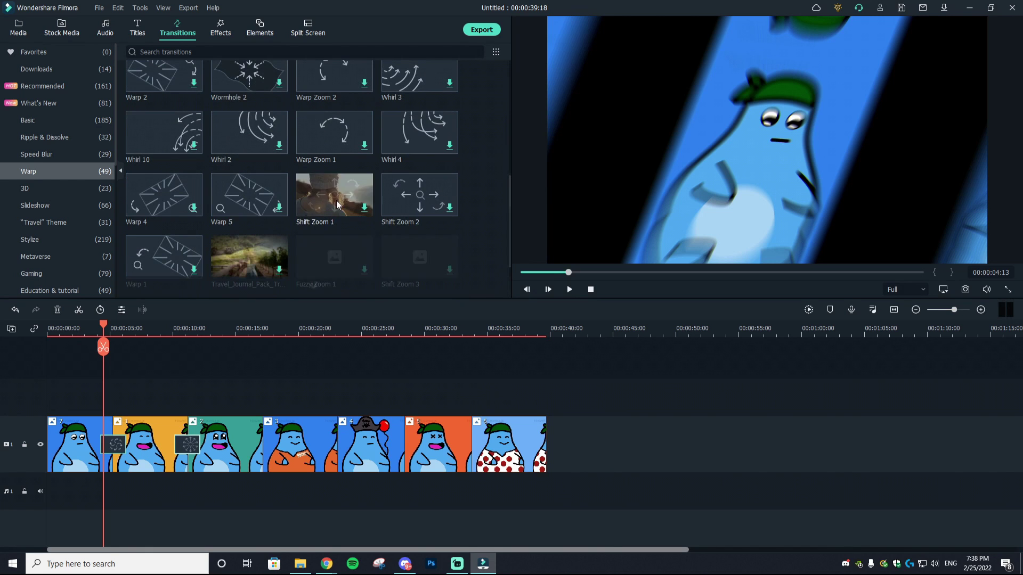
{"action": "left_click_drag", "start_coordinate": [336, 204], "coordinate": [257, 447]}
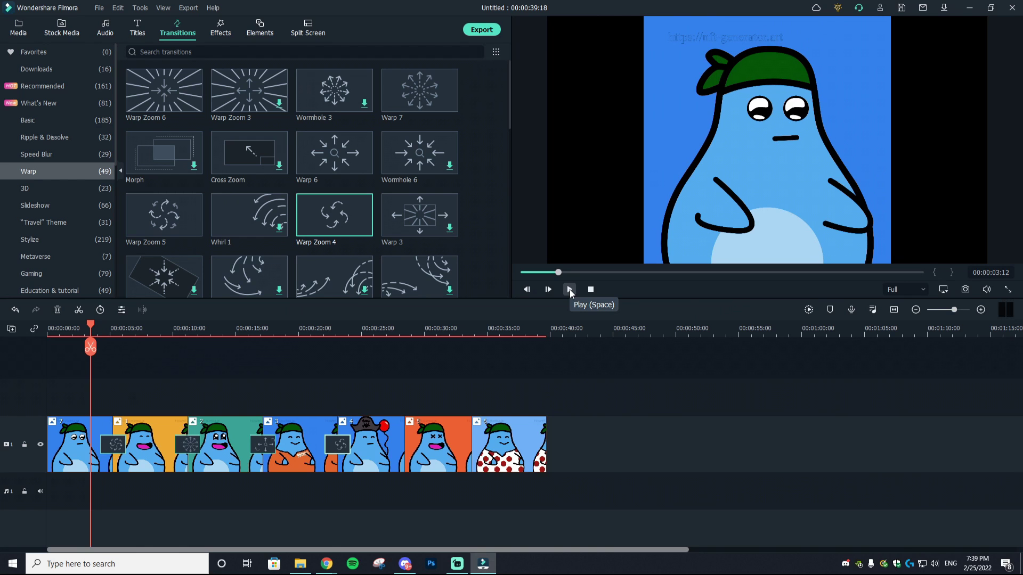
{"action": "left_click", "coordinate": [570, 289]}
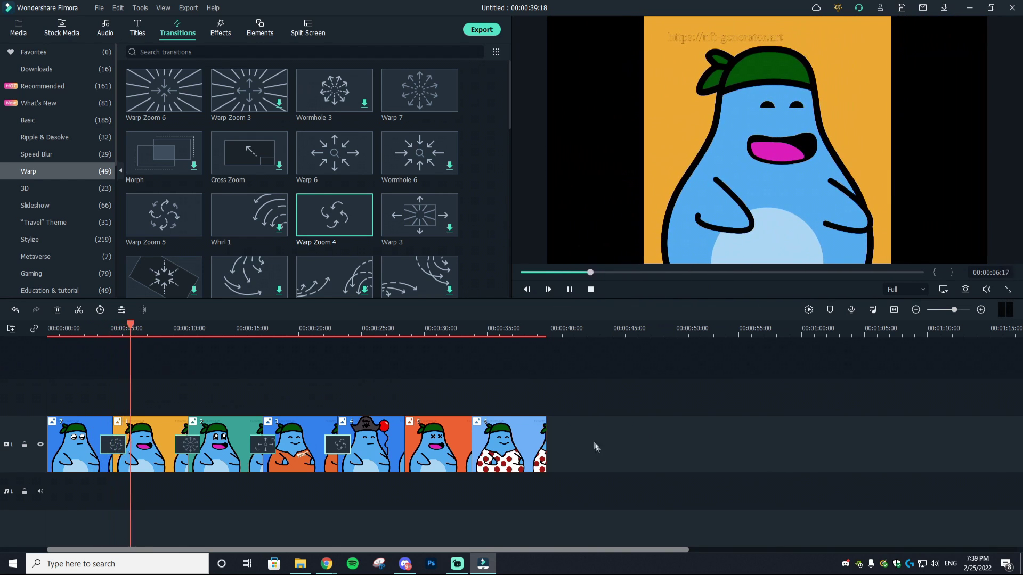
{"action": "left_click", "coordinate": [260, 347]}
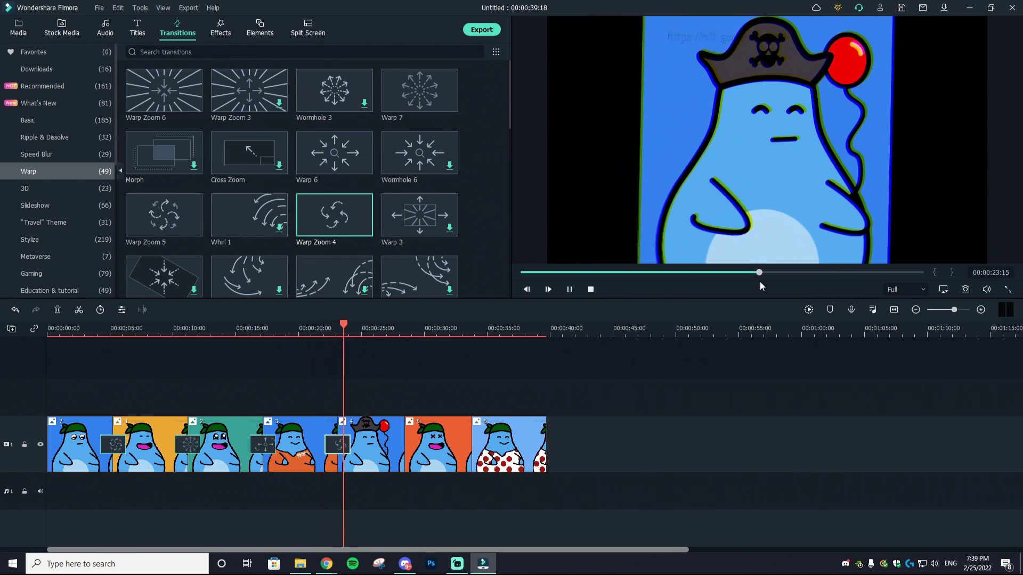
{"action": "left_click", "coordinate": [569, 290]}
{"action": "left_click", "coordinate": [433, 328]}
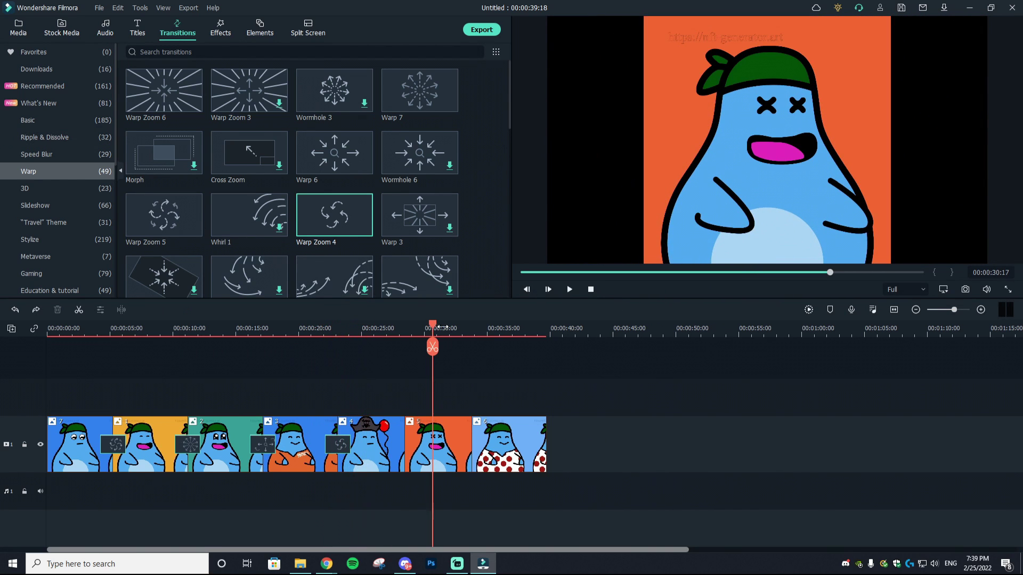
{"action": "left_click_drag", "start_coordinate": [434, 327], "coordinate": [508, 328]}
- Trim the polka-dot clip and split it at the playhead
{"action": "left_click", "coordinate": [530, 441]}
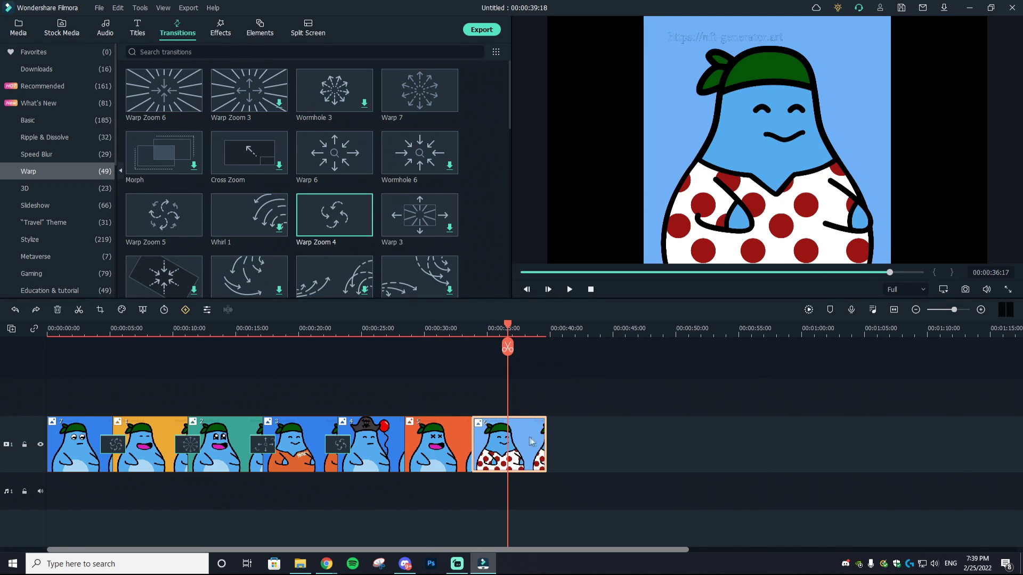
{"action": "mouse_move", "coordinate": [547, 437]}
{"action": "left_mouse_down"}
{"action": "mouse_move", "coordinate": [504, 437]}
{"action": "mouse_move", "coordinate": [607, 438]}
{"action": "mouse_move", "coordinate": [545, 437]}
{"action": "left_mouse_up"}
{"action": "left_click", "coordinate": [509, 349]}
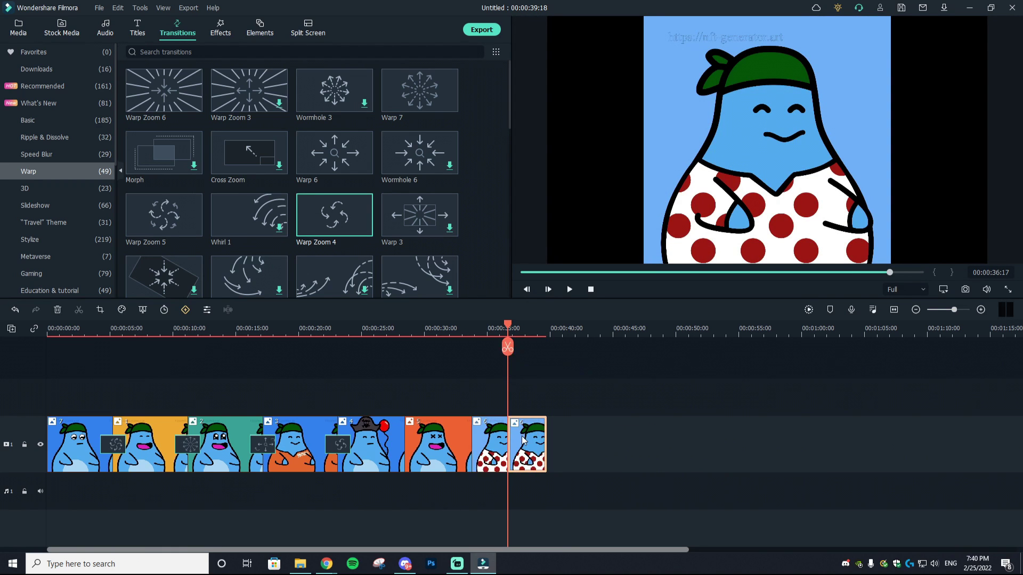
{"action": "left_click_drag", "start_coordinate": [508, 348], "coordinate": [446, 347]}
- Delete the split-off end piece and scrub back to the start of the Moana clip
{"action": "left_click_drag", "start_coordinate": [534, 447], "coordinate": [581, 458]}
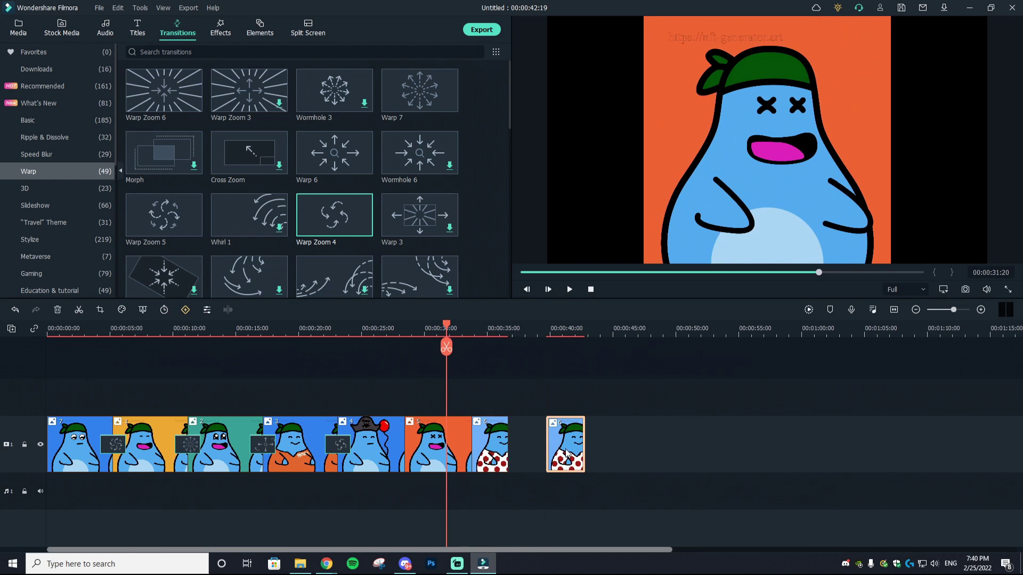
{"action": "key", "text": "Delete"}
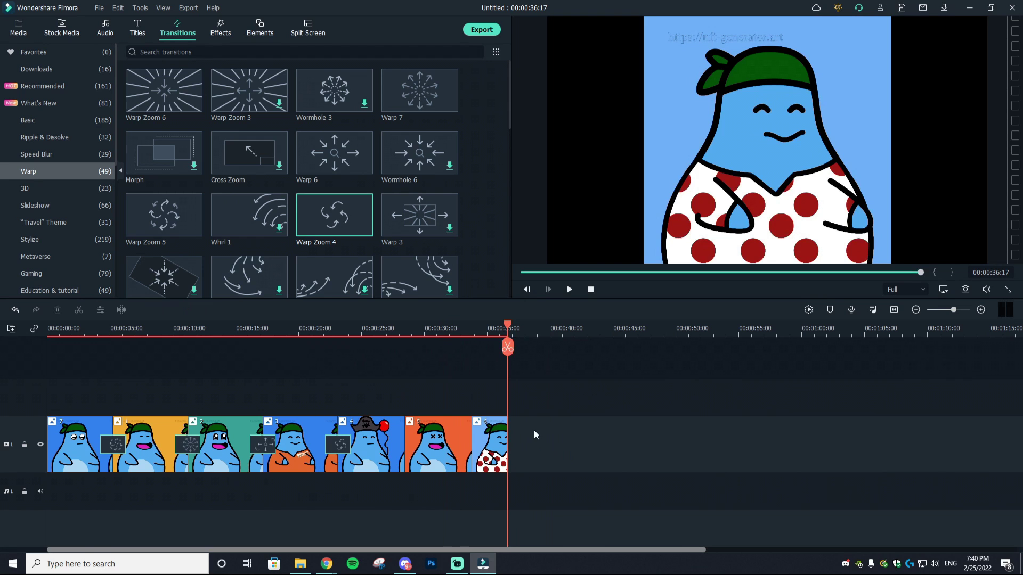
{"action": "left_click_drag", "start_coordinate": [508, 326], "coordinate": [465, 326]}
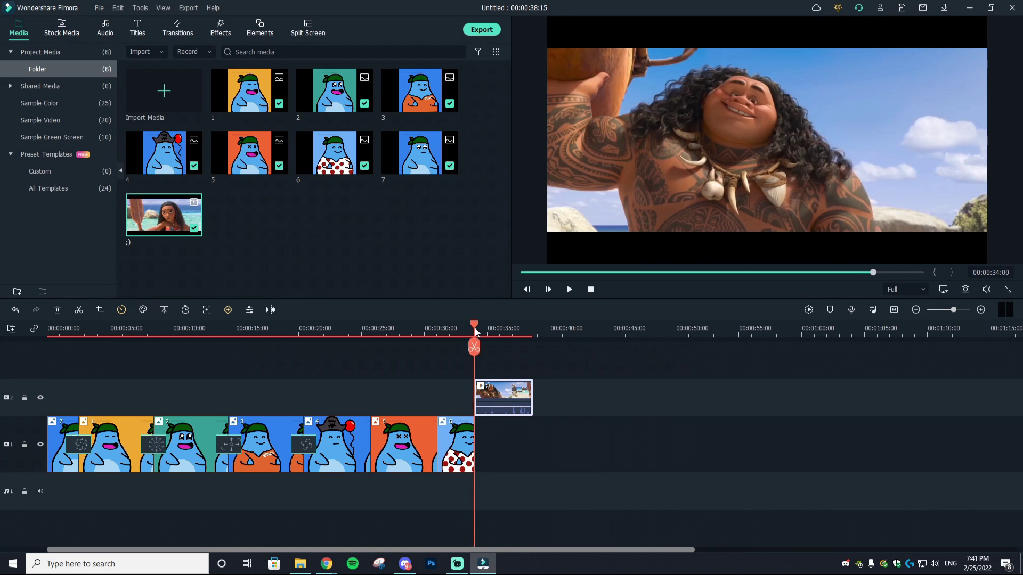
{"action": "left_click_drag", "start_coordinate": [474, 328], "coordinate": [498, 348]}
- Collapse Boris FX in the Effects library and open the Metaverse effects category
{"action": "left_click", "coordinate": [220, 32]}
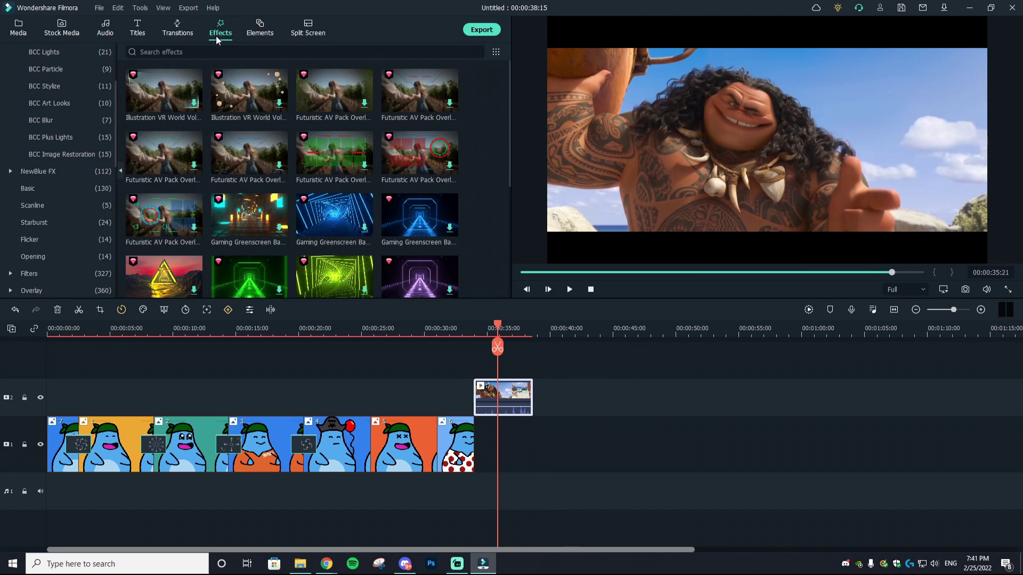
{"action": "scroll", "coordinate": [84, 125], "scroll_direction": "up", "scroll_amount": 3}
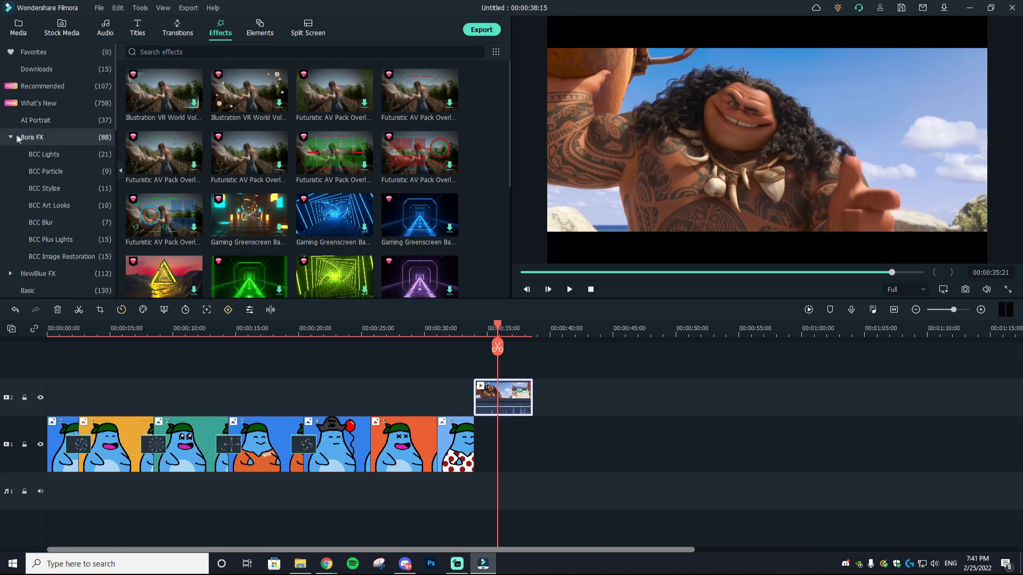
{"action": "left_click", "coordinate": [10, 137]}
{"action": "scroll", "coordinate": [62, 137], "scroll_direction": "down", "scroll_amount": 4}
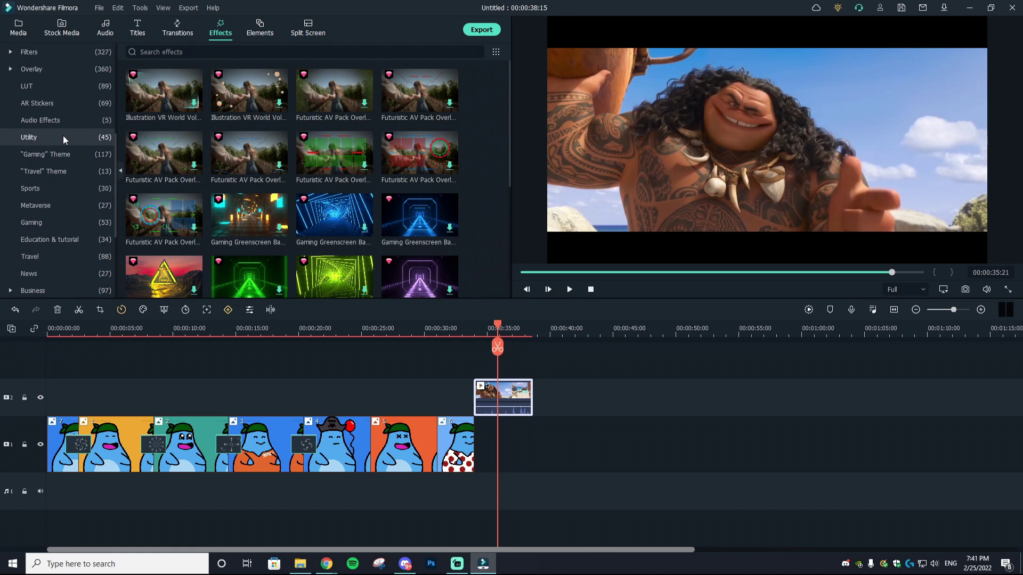
{"action": "left_click", "coordinate": [72, 155]}
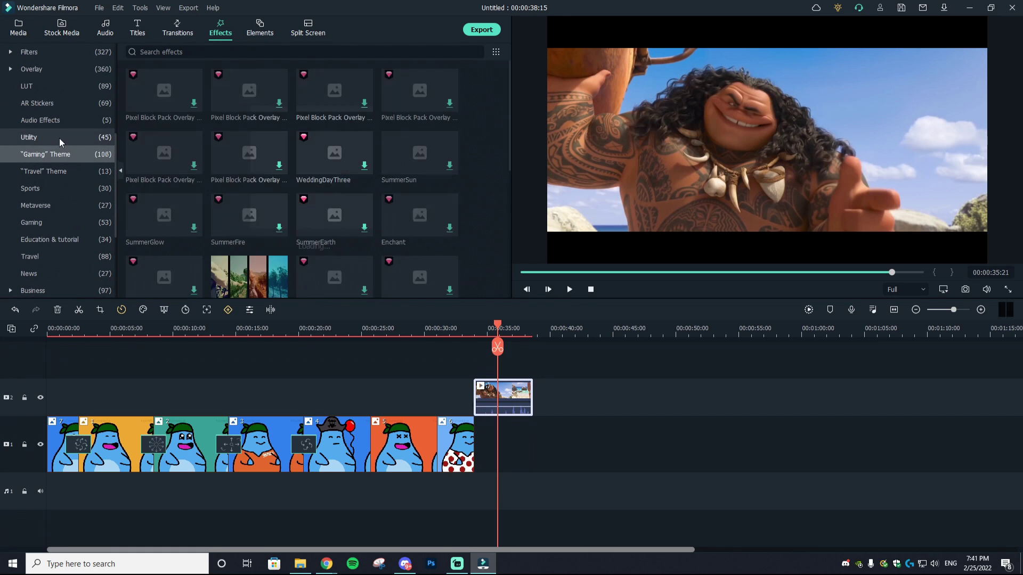
{"action": "left_click", "coordinate": [58, 174]}
{"action": "left_click", "coordinate": [62, 201]}
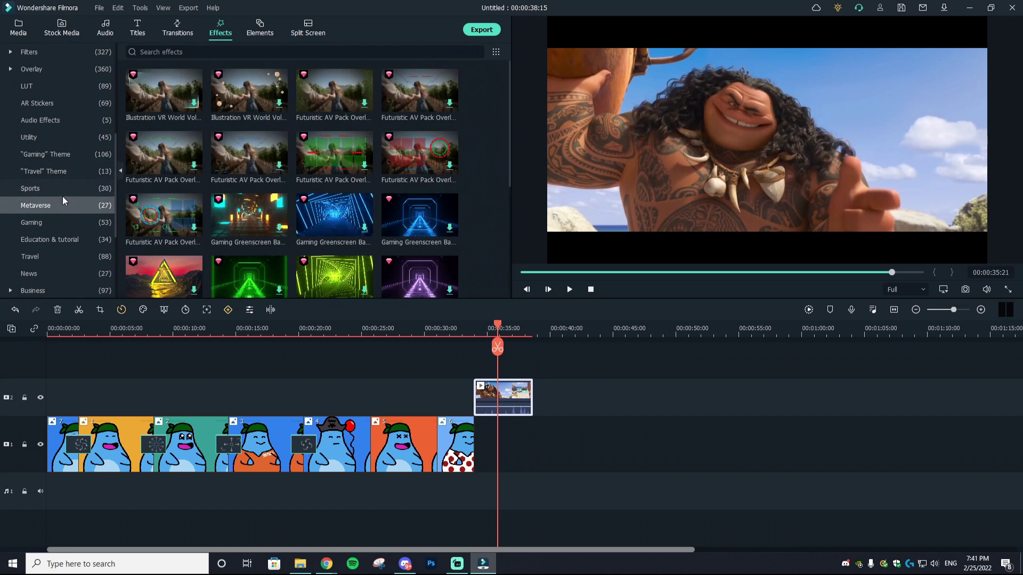
{"action": "scroll", "coordinate": [22, 224], "scroll_direction": "down", "scroll_amount": 2}
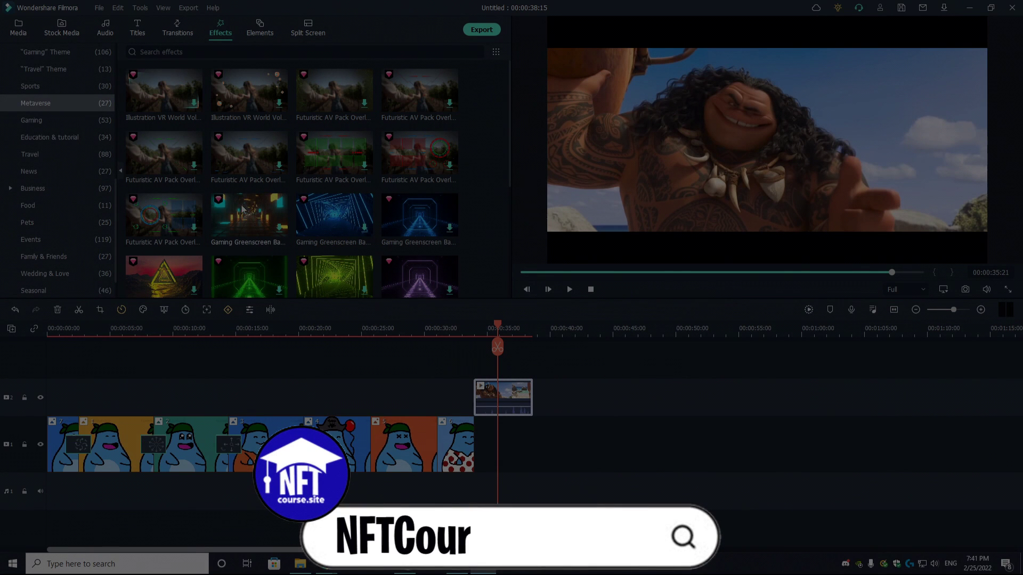
{"action": "scroll", "coordinate": [242, 209], "scroll_direction": "down", "scroll_amount": 3}
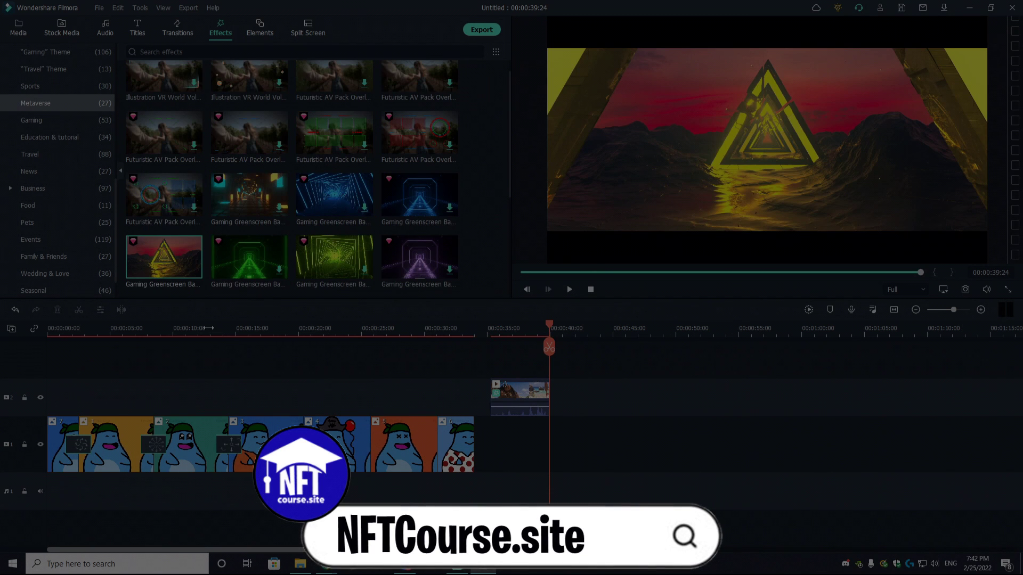
{"action": "left_click_drag", "start_coordinate": [164, 257], "coordinate": [556, 388]}
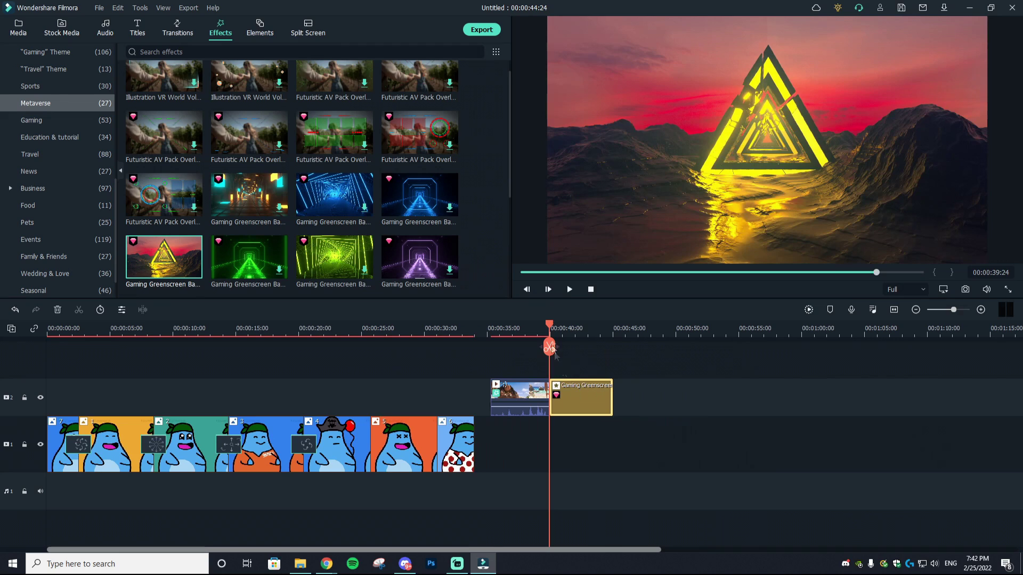
{"action": "left_click", "coordinate": [569, 290]}
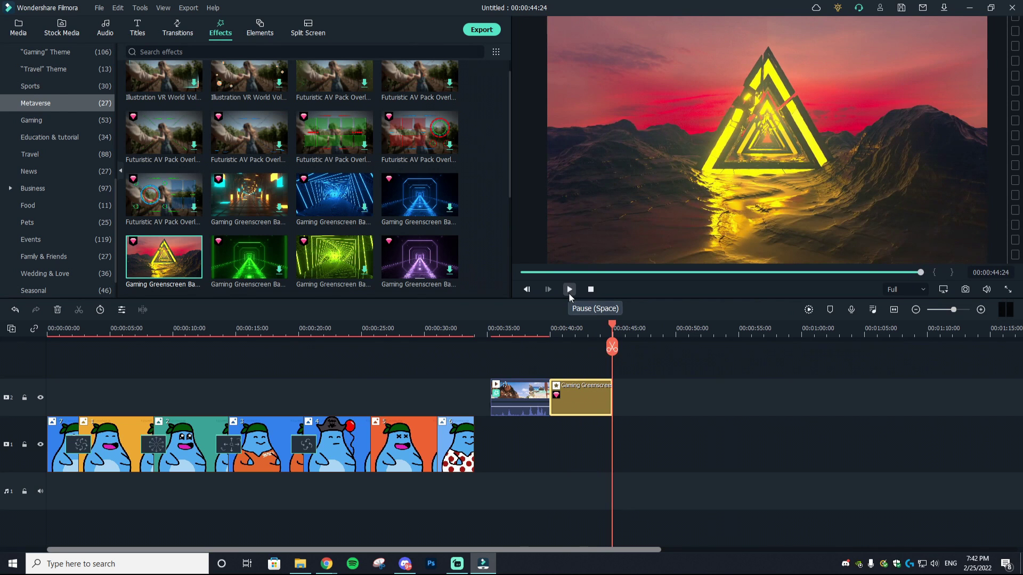
{"action": "key", "text": "Delete"}
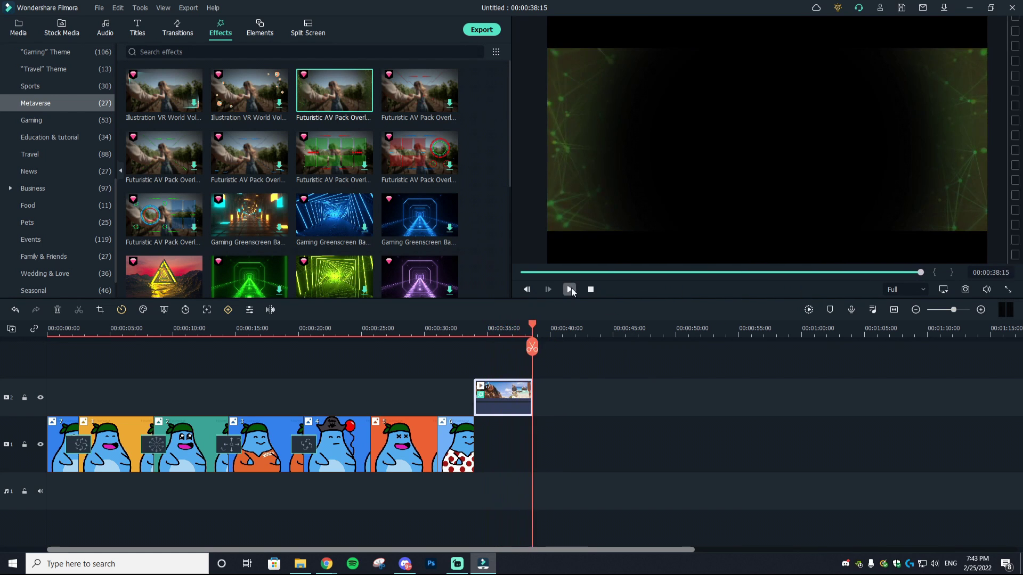
{"action": "left_click", "coordinate": [570, 289]}
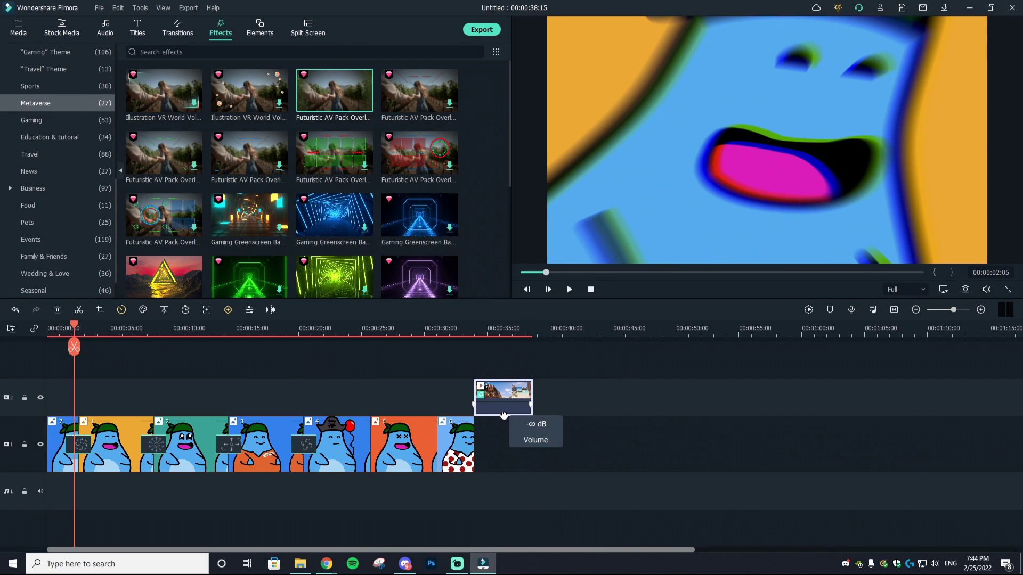
- Raise the Moana clip's volume from silent to about -54.86 dB, then play the ending from 0:33
{"action": "left_click_drag", "start_coordinate": [503, 416], "coordinate": [522, 409]}
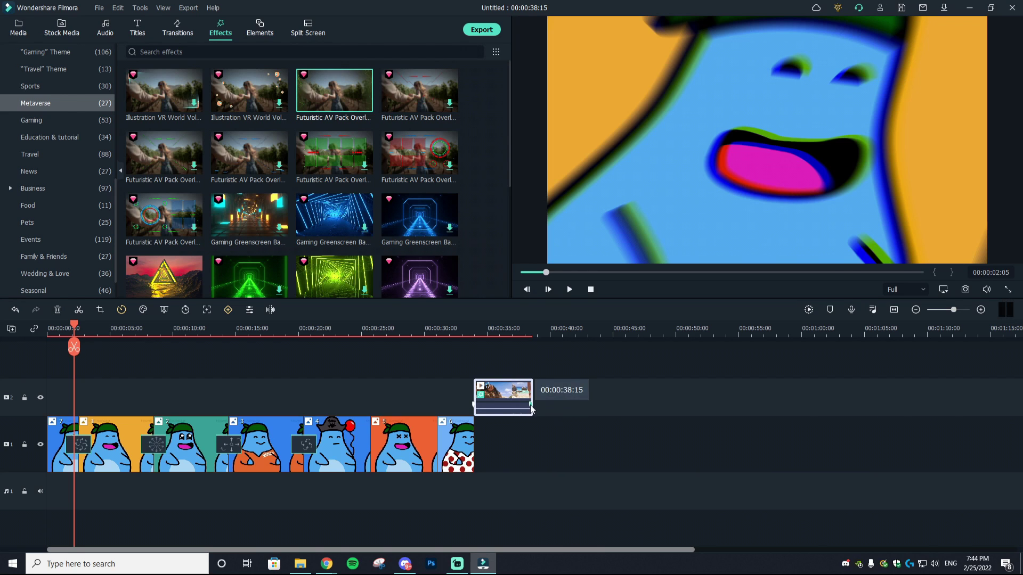
{"action": "left_click_drag", "start_coordinate": [476, 407], "coordinate": [474, 405]}
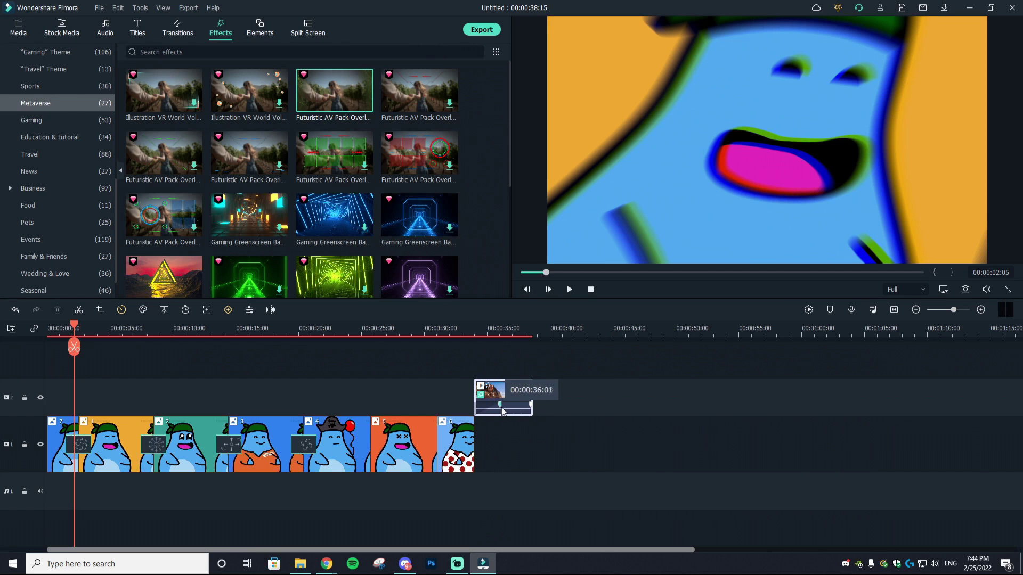
{"action": "left_click", "coordinate": [502, 412]}
{"action": "left_click", "coordinate": [467, 331]}
{"action": "left_click", "coordinate": [570, 290]}
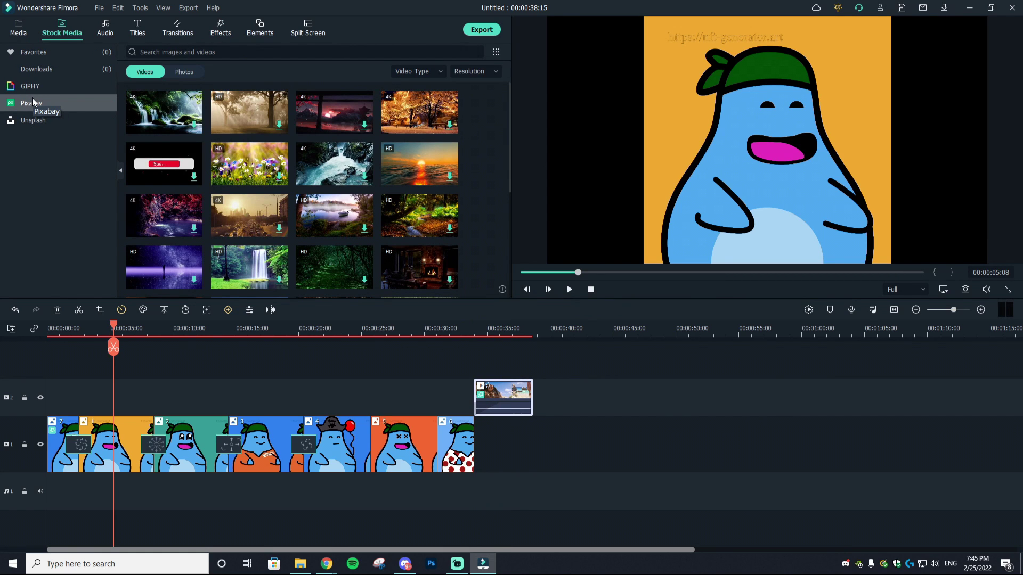
- Browse the GIPHY, Pixabay and Unsplash stock libraries, then return to the project media library
{"action": "left_click", "coordinate": [55, 88]}
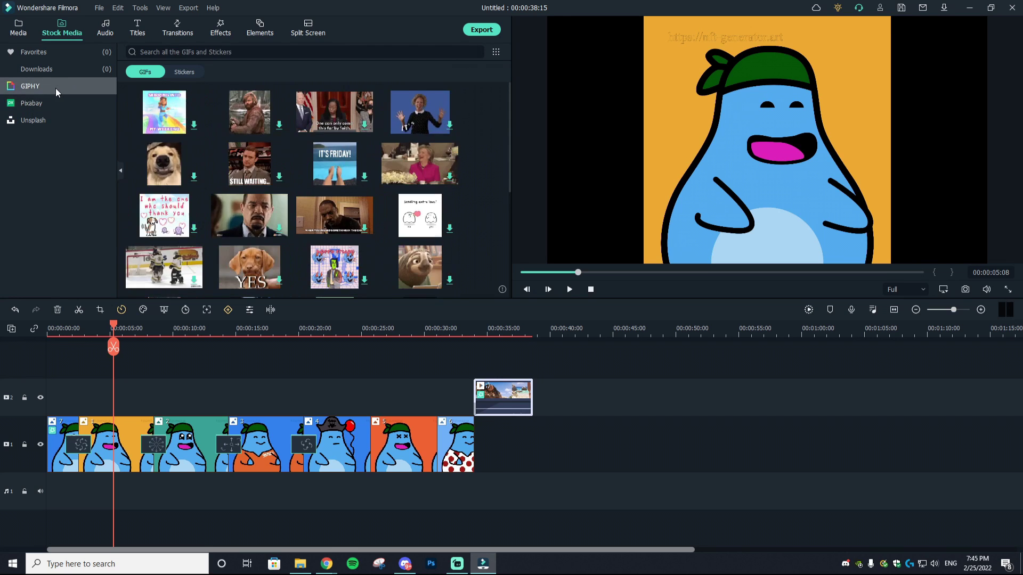
{"action": "left_click", "coordinate": [42, 110]}
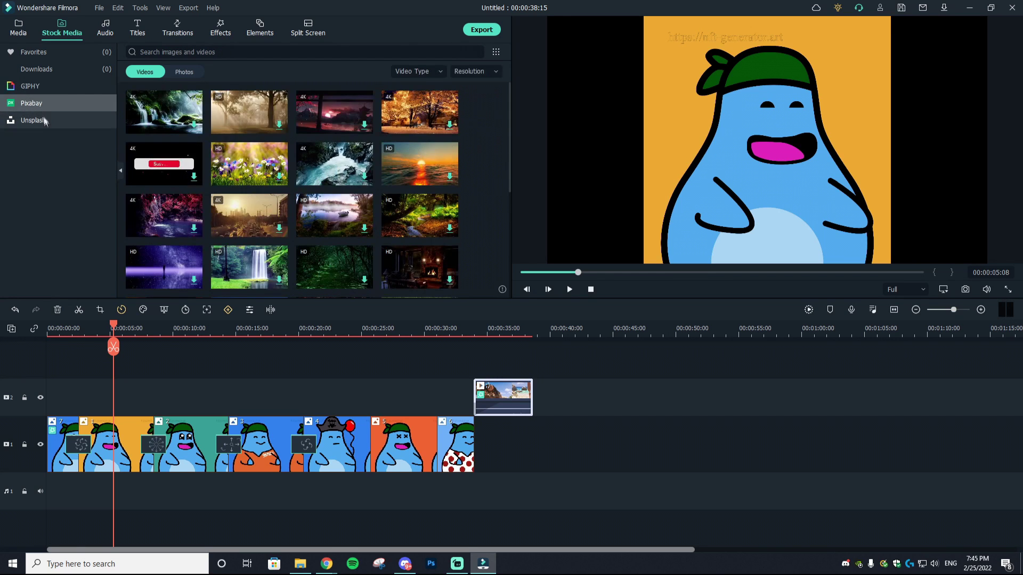
{"action": "left_click", "coordinate": [33, 120]}
{"action": "mouse_move", "coordinate": [344, 146]}
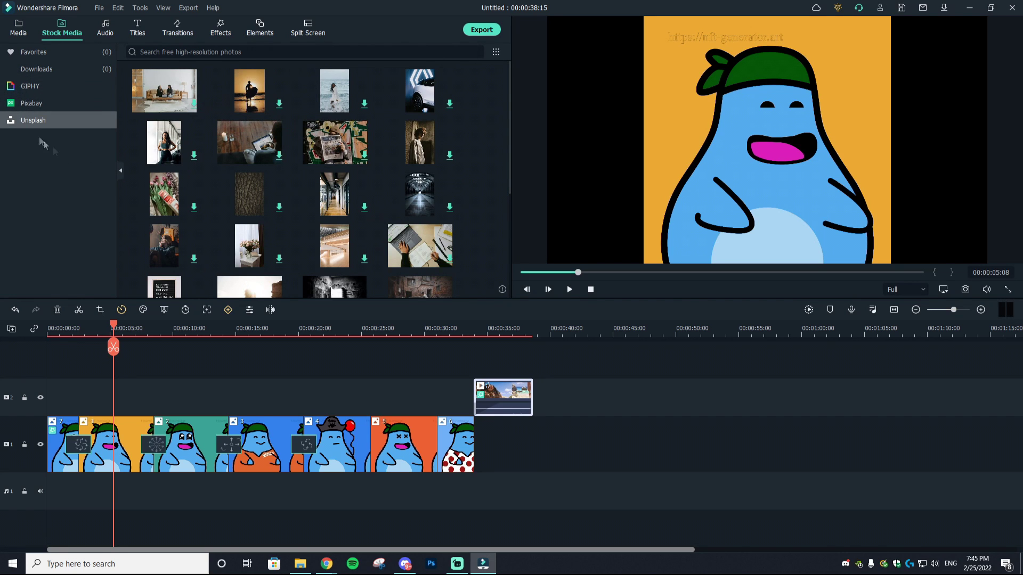
{"action": "left_click", "coordinate": [19, 26]}
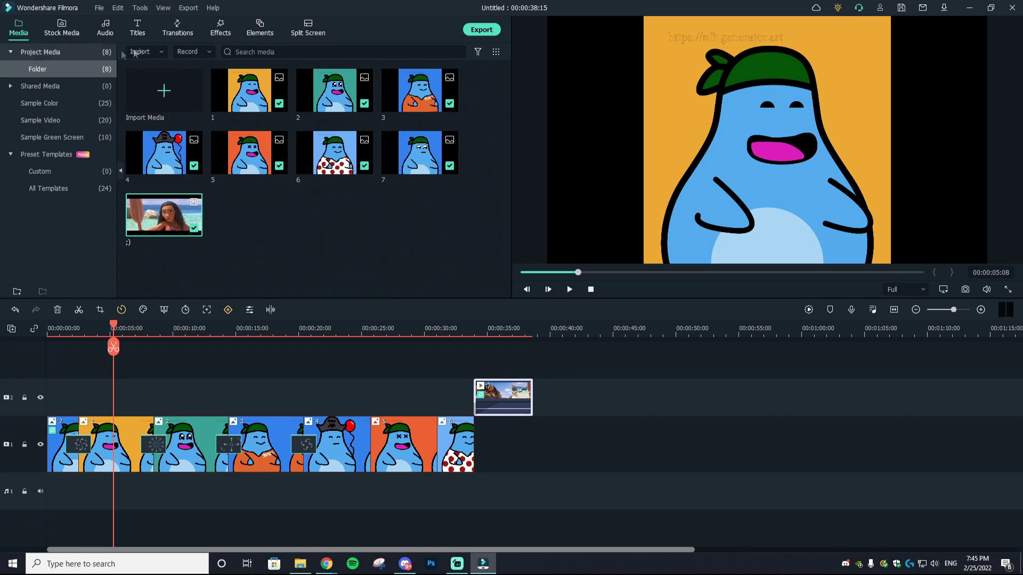
- Place the 2020 - Instrumental Version music on the audio track, pause, and bring up the Split Screen templates
{"action": "left_click", "coordinate": [105, 27]}
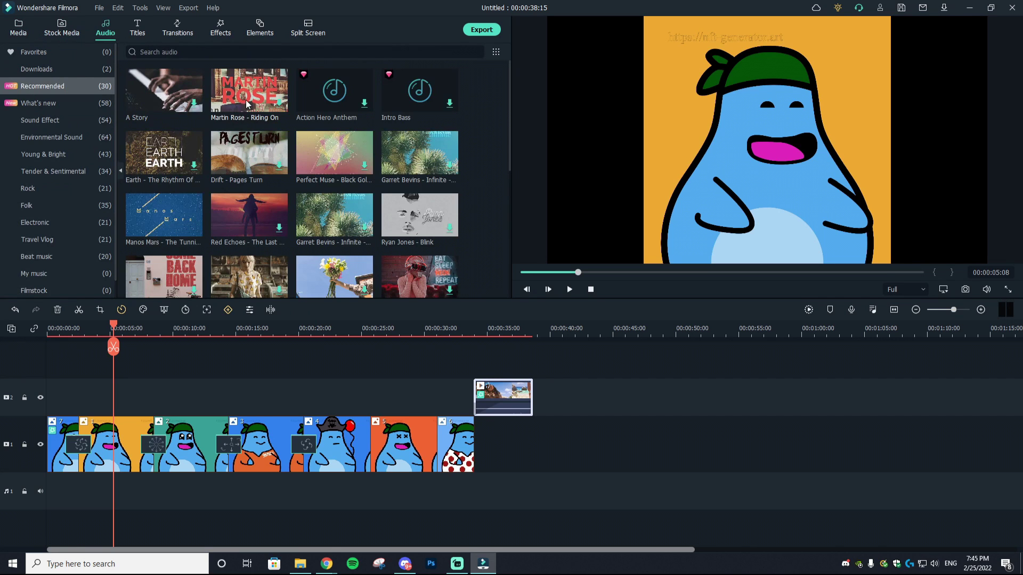
{"action": "scroll", "coordinate": [66, 151], "scroll_direction": "down", "scroll_amount": 1}
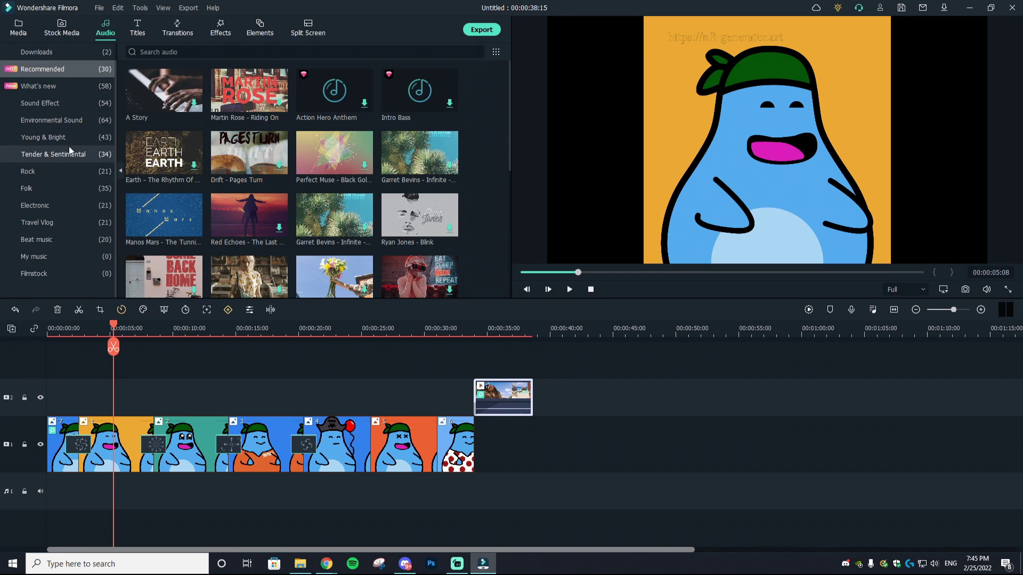
{"action": "left_click", "coordinate": [49, 103]}
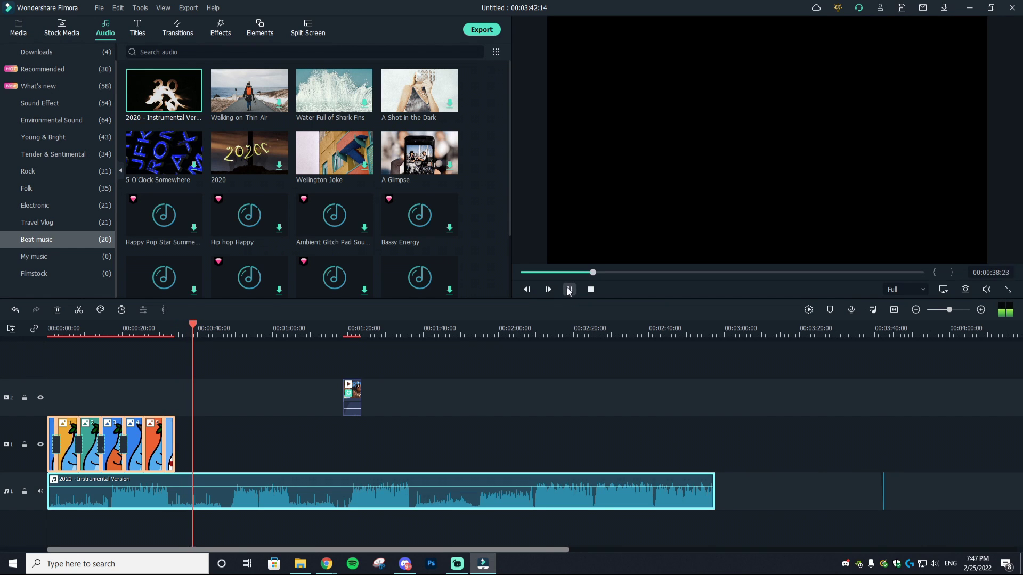
{"action": "left_click", "coordinate": [569, 291]}
{"action": "left_click", "coordinate": [307, 27]}
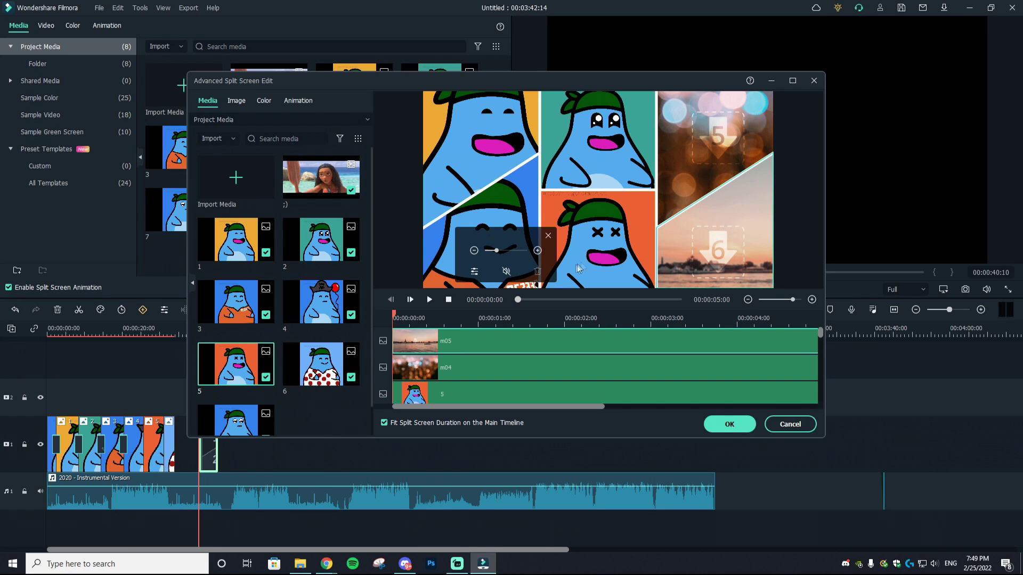
- Fill the lower-right and upper-right collage panels with images 5 and 6, zoom one panel out, and confirm
{"action": "left_click", "coordinate": [266, 377]}
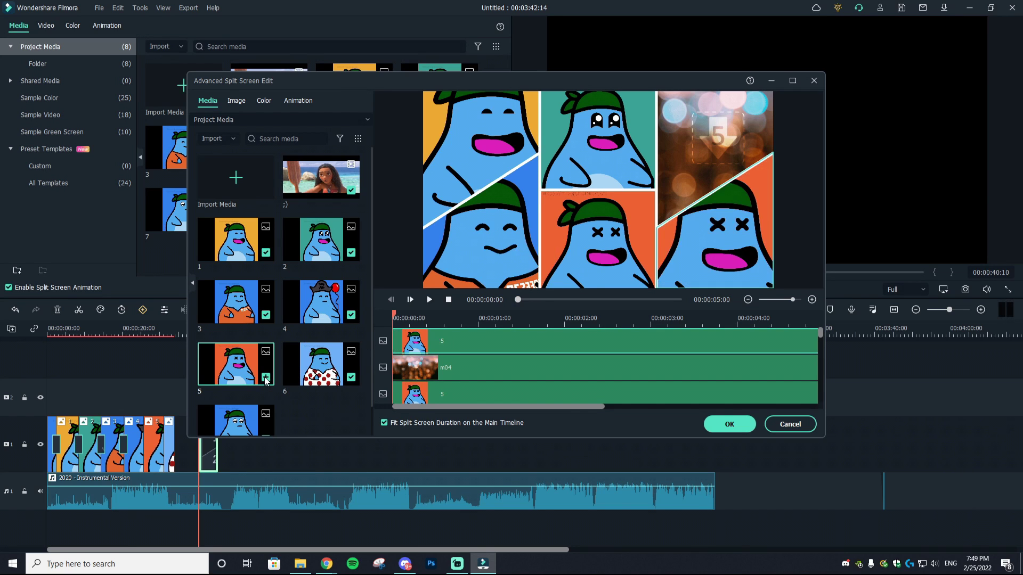
{"action": "left_click", "coordinate": [716, 225]}
{"action": "left_click", "coordinate": [733, 113]}
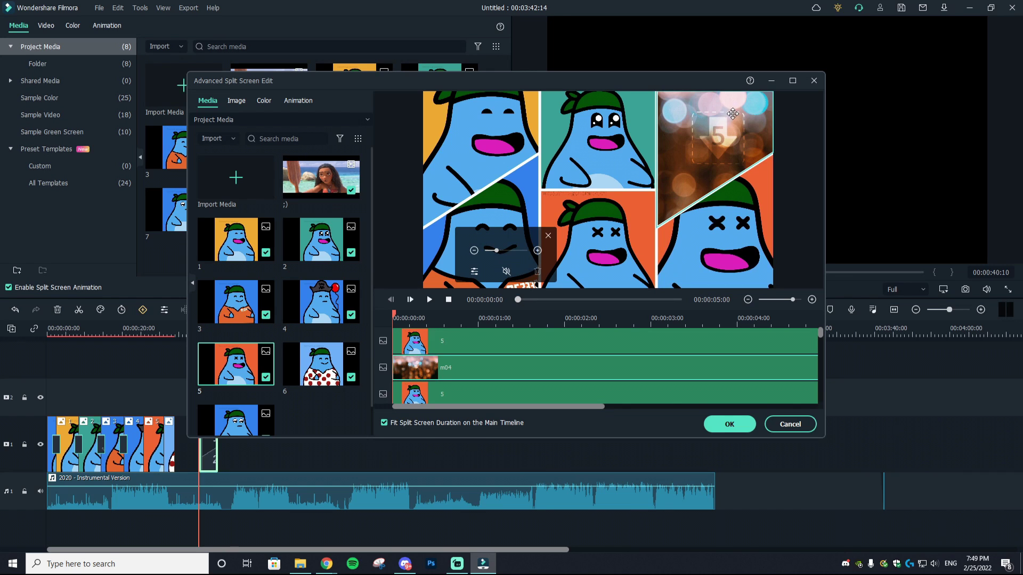
{"action": "left_click", "coordinate": [351, 377]}
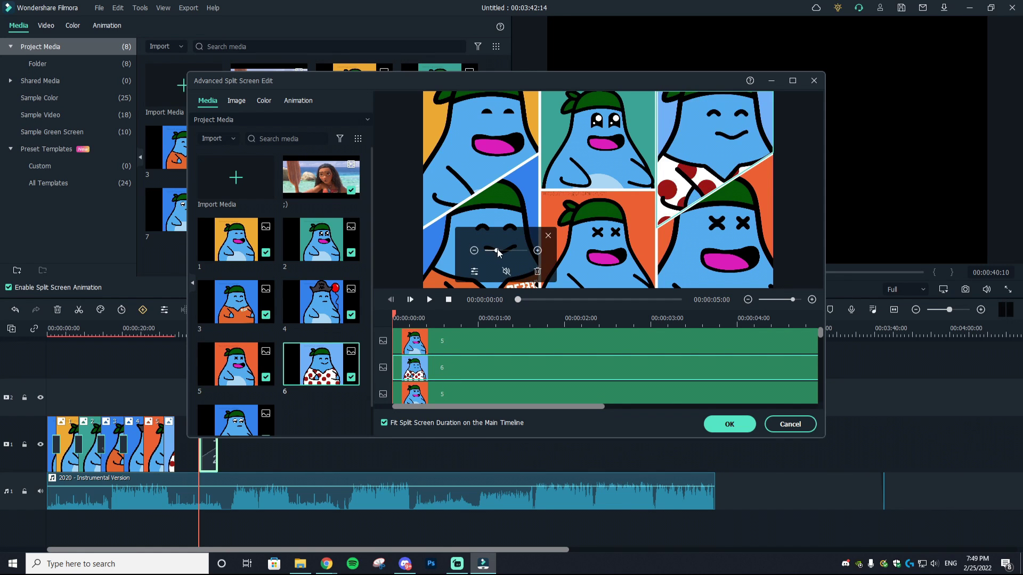
{"action": "left_click_drag", "start_coordinate": [496, 250], "coordinate": [496, 249]}
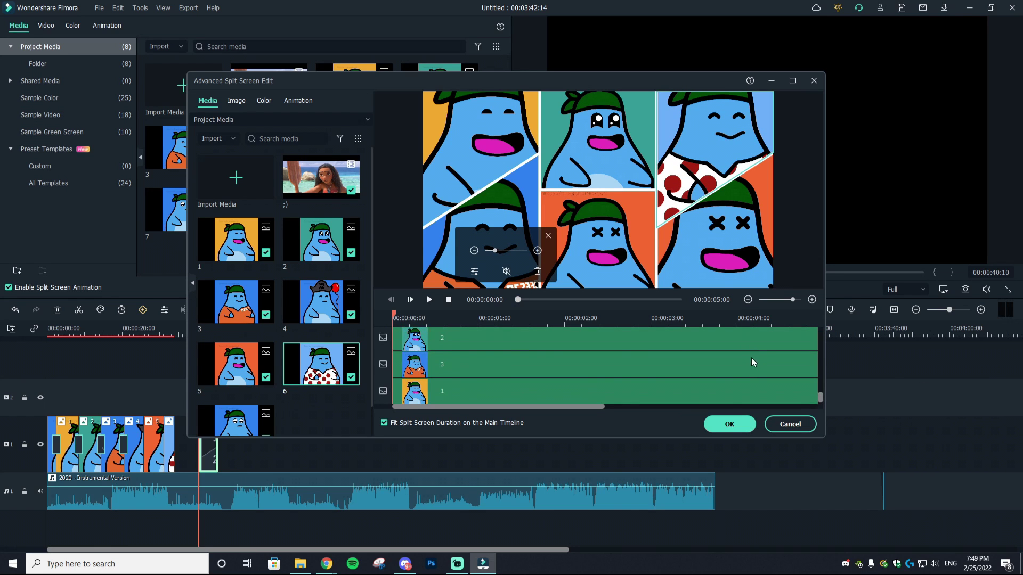
{"action": "left_click", "coordinate": [743, 425]}
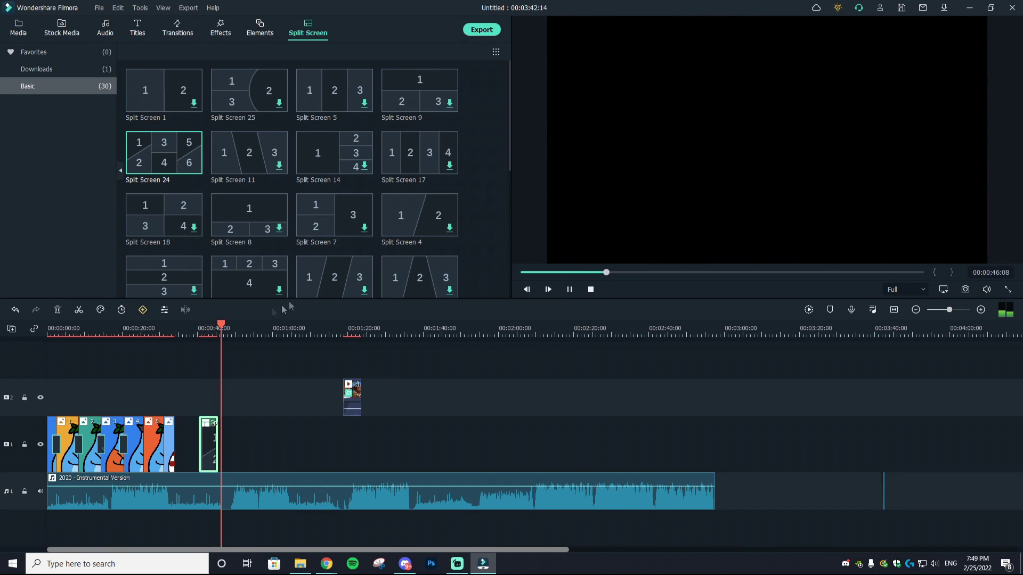
- Replay the split-screen collage in the preview from its start
{"action": "left_click", "coordinate": [564, 290]}
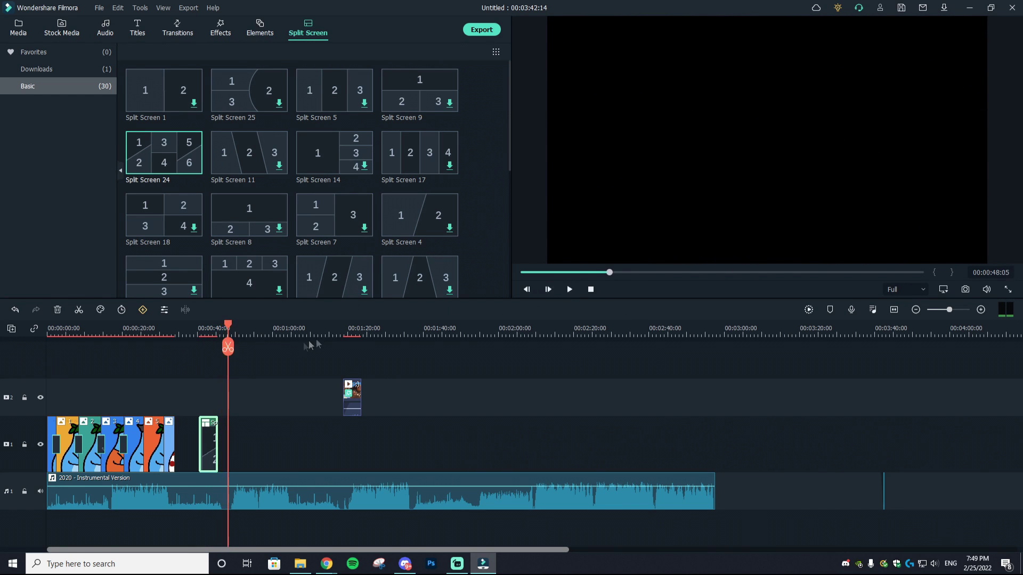
{"action": "left_click_drag", "start_coordinate": [228, 327], "coordinate": [200, 326]}
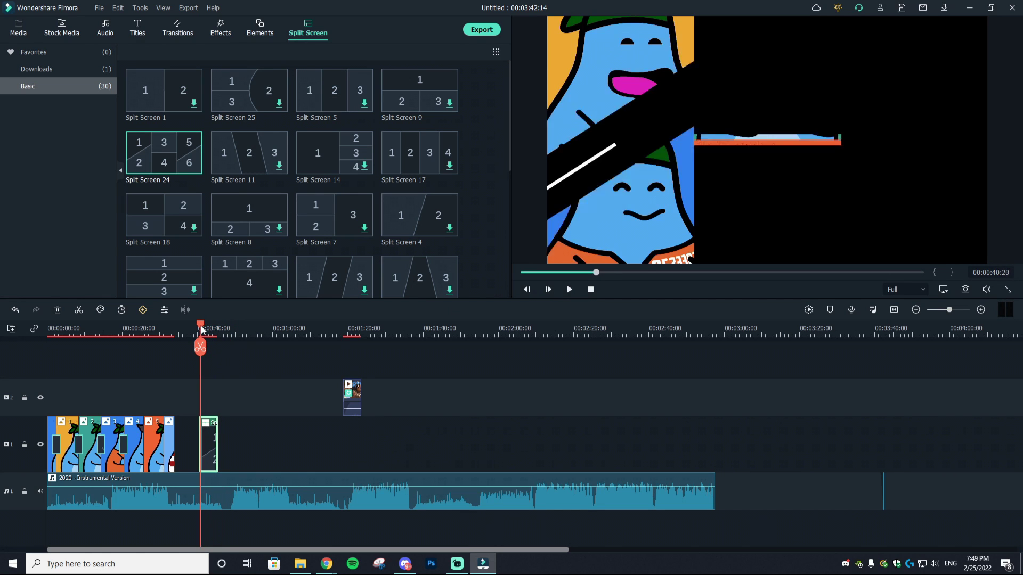
{"action": "left_click", "coordinate": [569, 289]}
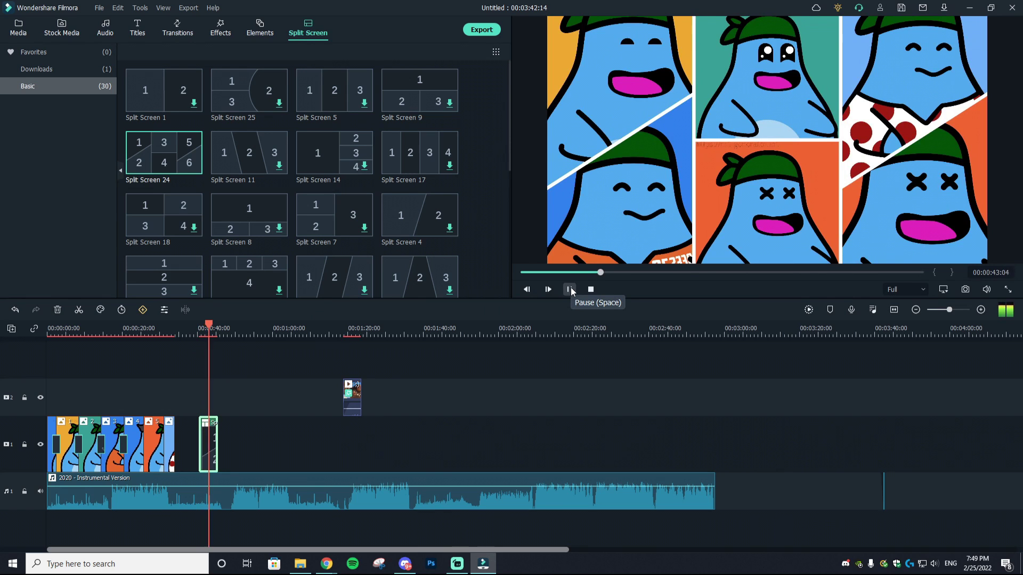
{"action": "left_click", "coordinate": [570, 289]}
{"action": "scroll", "coordinate": [235, 130], "scroll_direction": "down", "scroll_amount": 5}
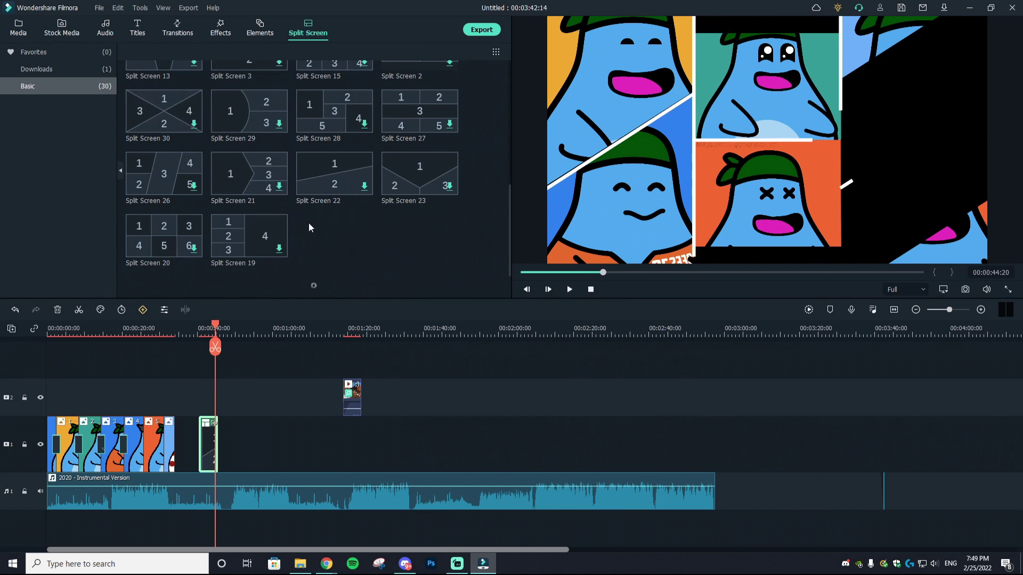
{"action": "key", "text": "alt+6"}
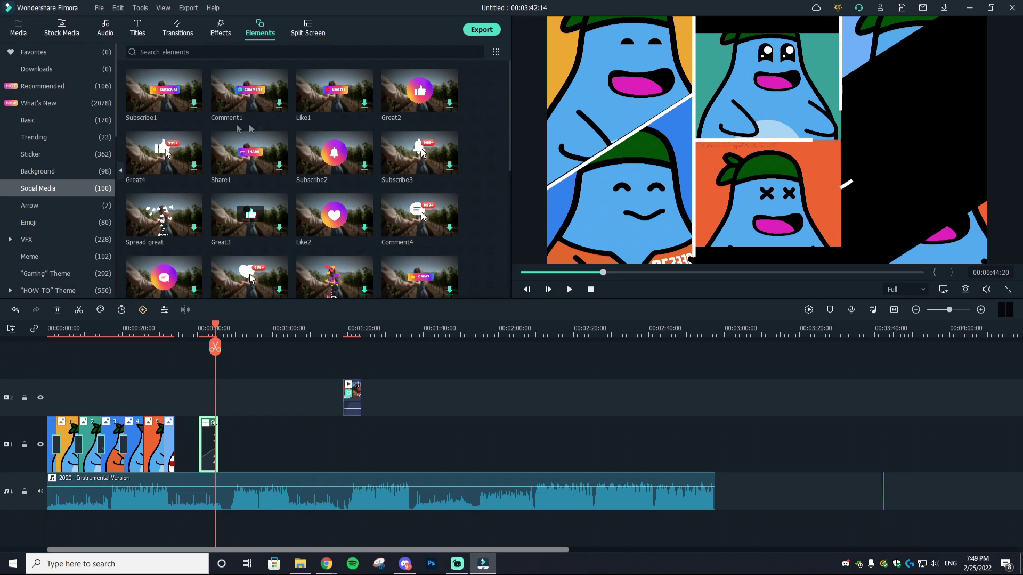
- Browse the Basic, Trending, Sticker and Background element categories, then return to Social Media
{"action": "left_click", "coordinate": [42, 123]}
{"action": "left_click", "coordinate": [42, 142]}
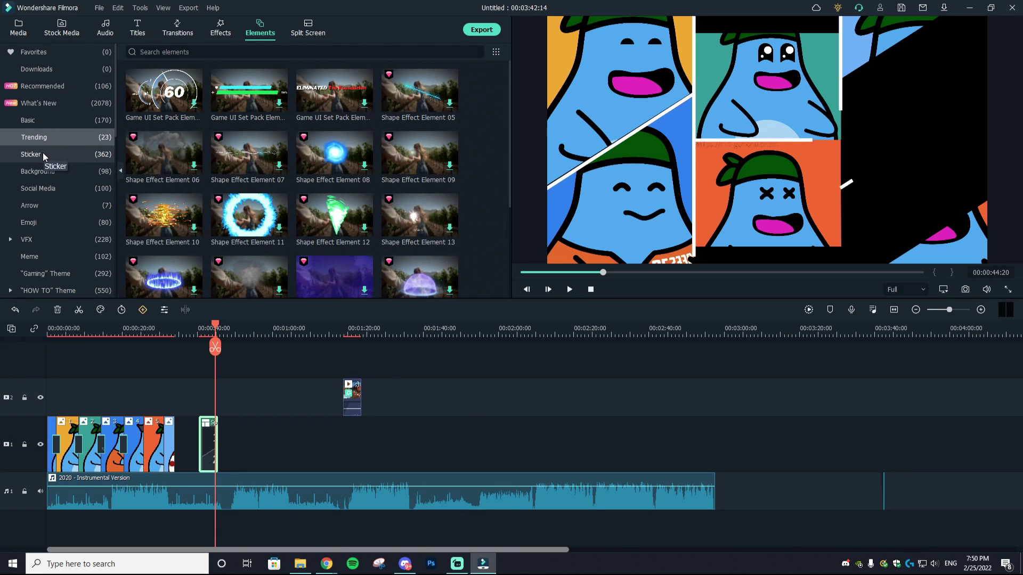
{"action": "left_click", "coordinate": [42, 154]}
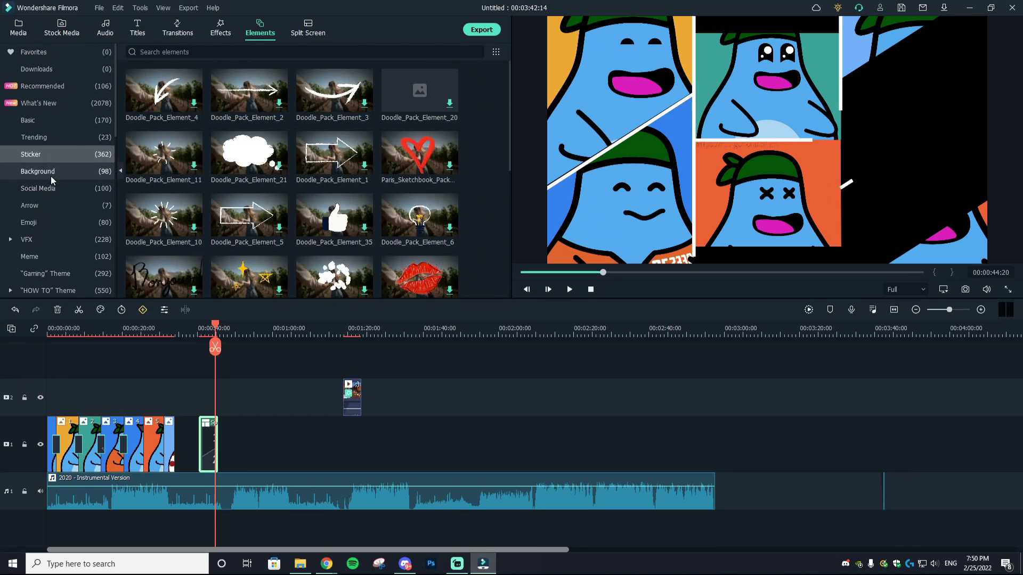
{"action": "left_click", "coordinate": [50, 175]}
{"action": "left_click", "coordinate": [58, 190]}
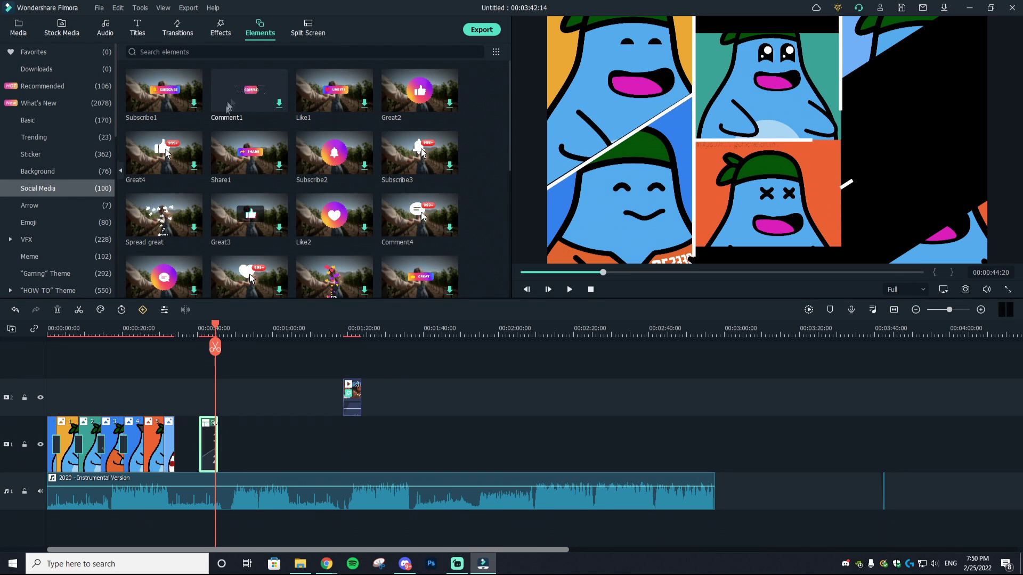
- Overlay the Like1 LIKE IT! element on track 2 above the character clips
{"action": "left_click_drag", "start_coordinate": [334, 91], "coordinate": [724, 275]}
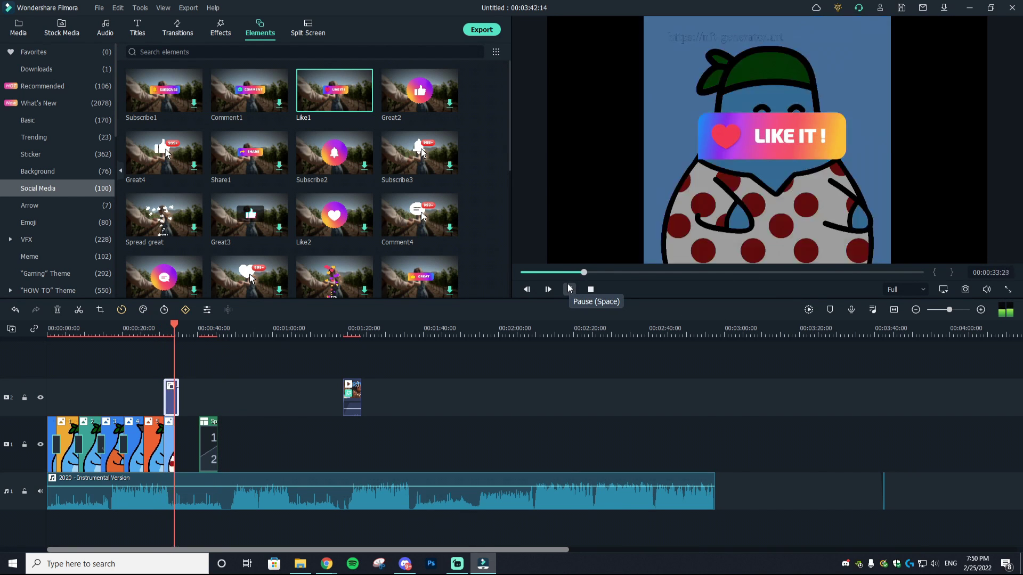
{"action": "left_click", "coordinate": [568, 289]}
{"action": "scroll", "coordinate": [350, 203], "scroll_direction": "down", "scroll_amount": 10}
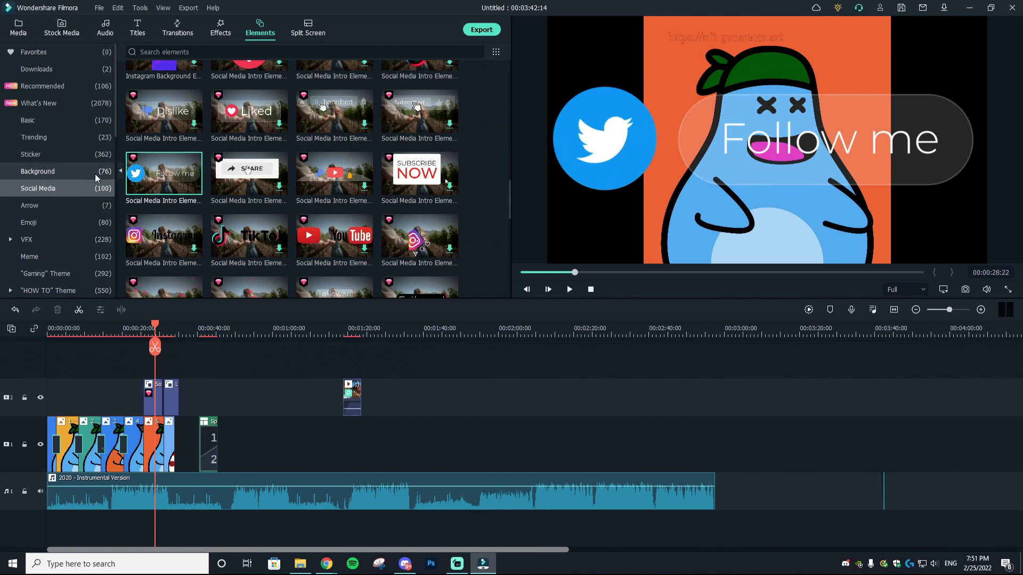
{"action": "left_click", "coordinate": [138, 27]}
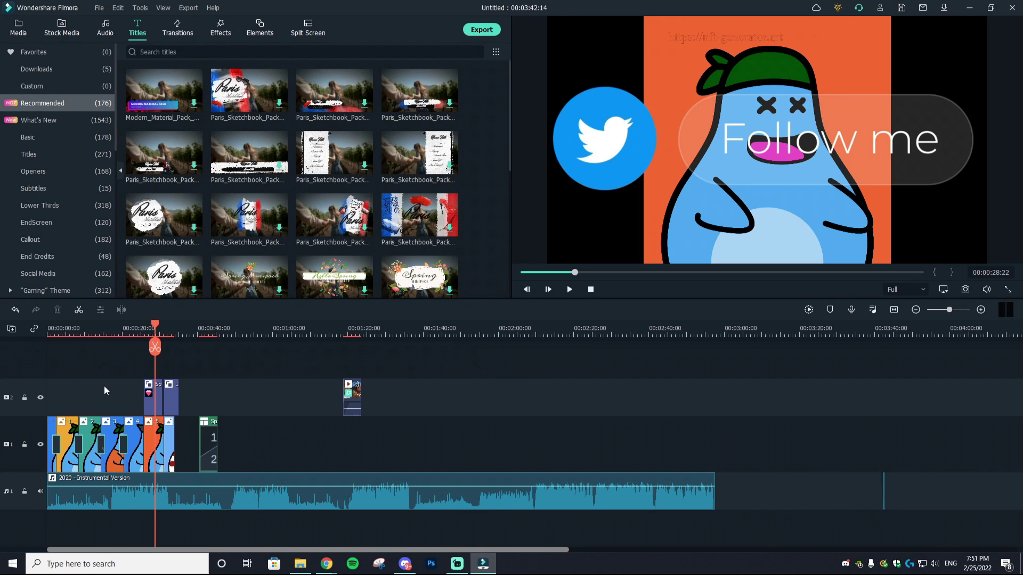
- Select the gap at the start of track 2 and browse the What's New and EndScreen title templates
{"action": "left_click", "coordinate": [87, 399]}
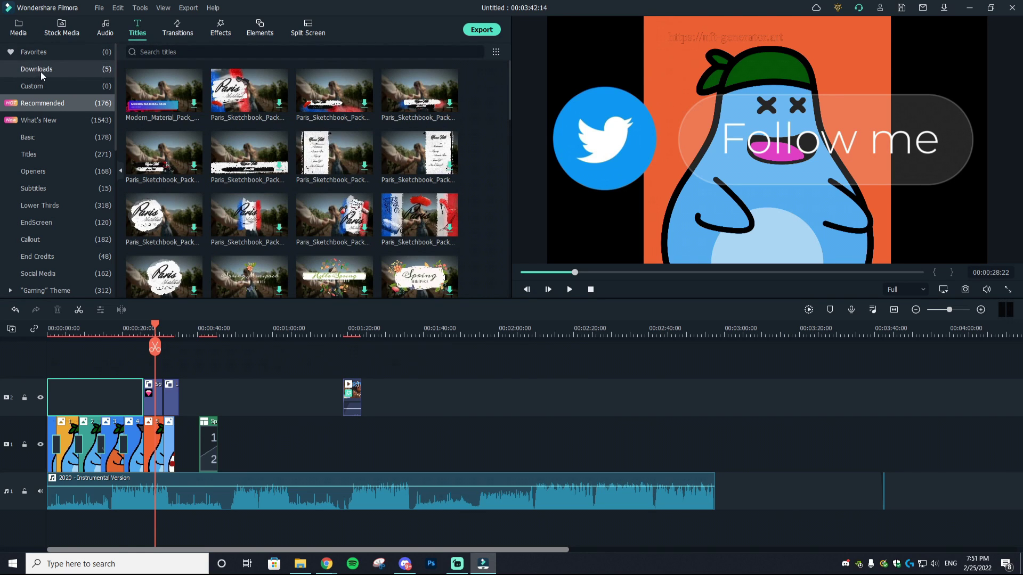
{"action": "left_click", "coordinate": [74, 121]}
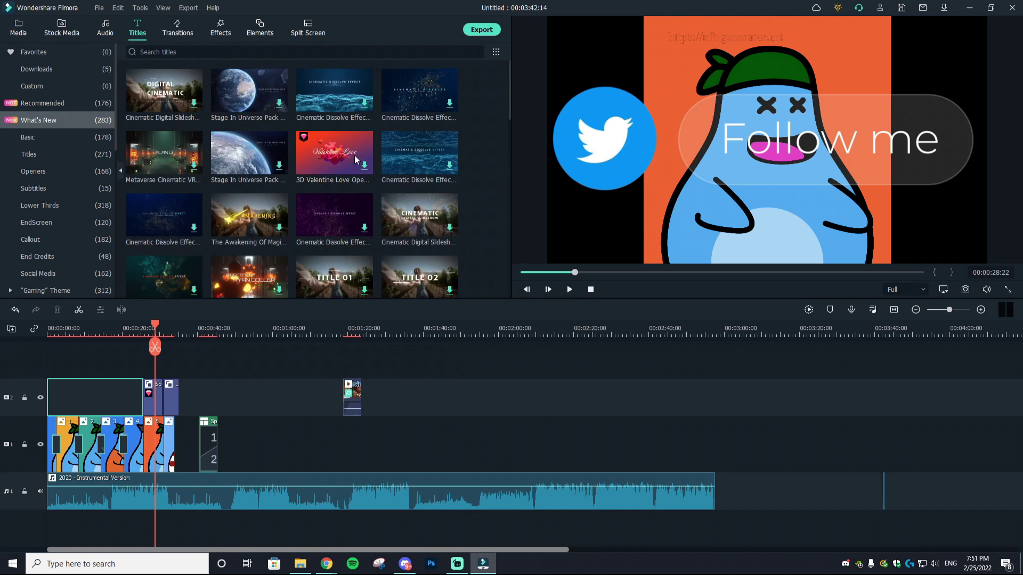
{"action": "scroll", "coordinate": [233, 91], "scroll_direction": "down", "scroll_amount": 10}
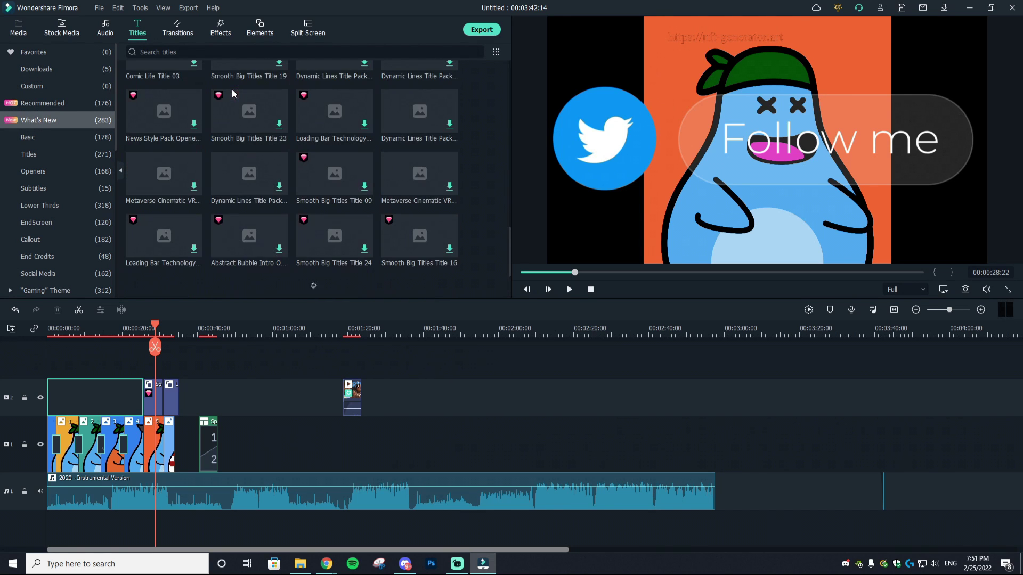
{"action": "left_click", "coordinate": [85, 226]}
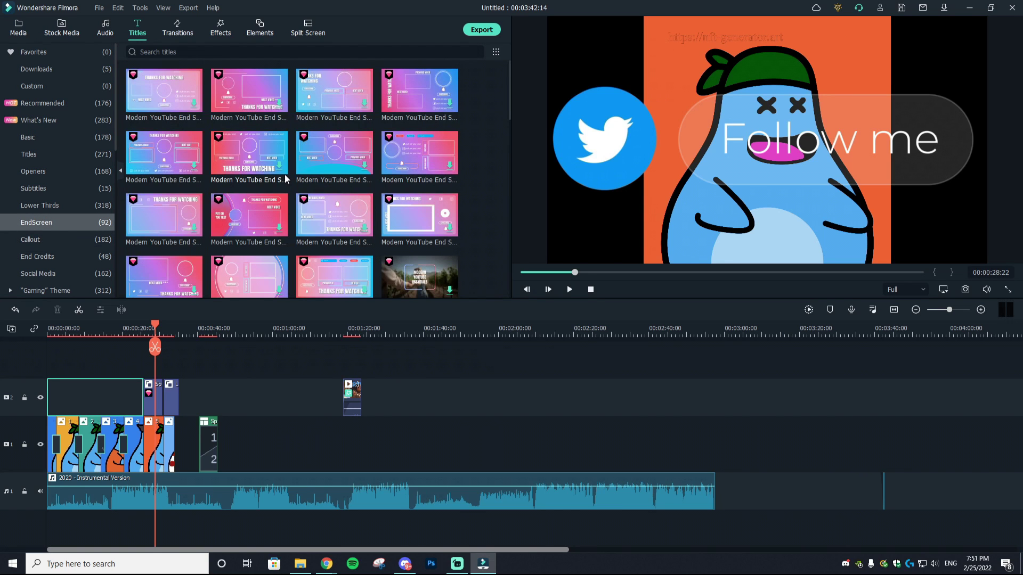
{"action": "scroll", "coordinate": [277, 179], "scroll_direction": "down", "scroll_amount": 3}
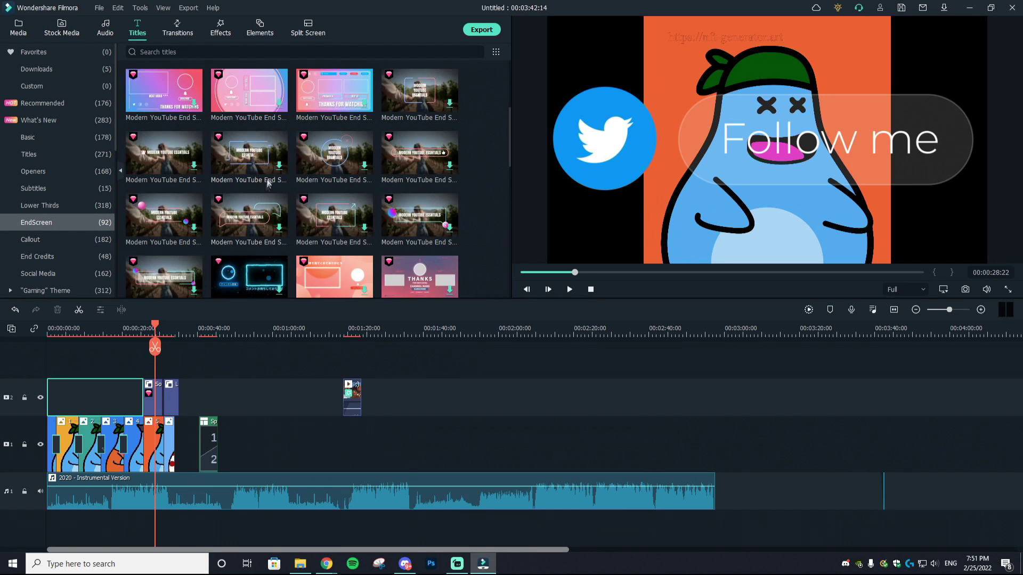
{"action": "scroll", "coordinate": [256, 218], "scroll_direction": "up", "scroll_amount": 3}
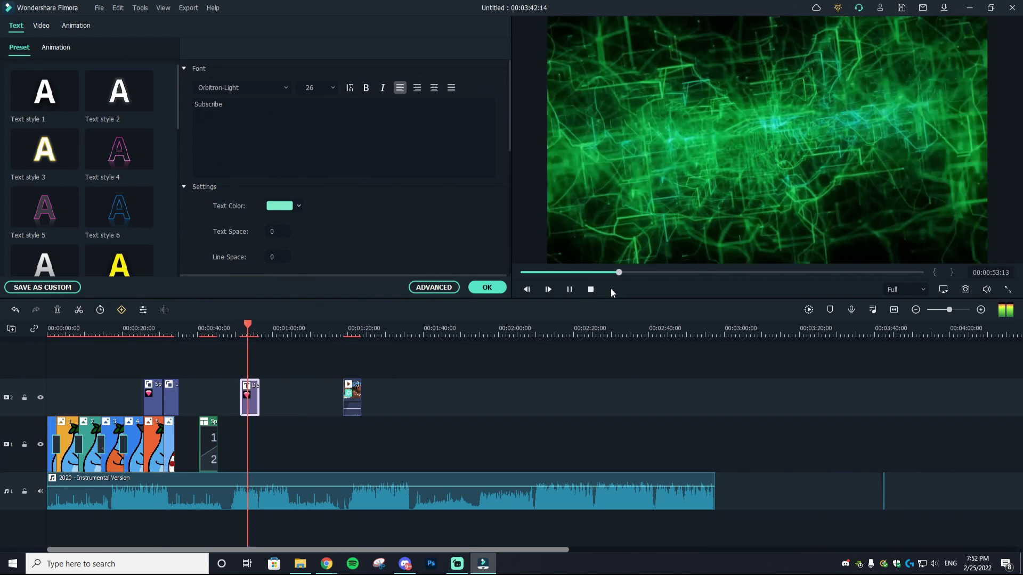
- Preview the sci-fi Viral Kingdom end-screen title at lower volume, then return to its start
{"action": "key", "text": "XF86AudioLowerVolume"}
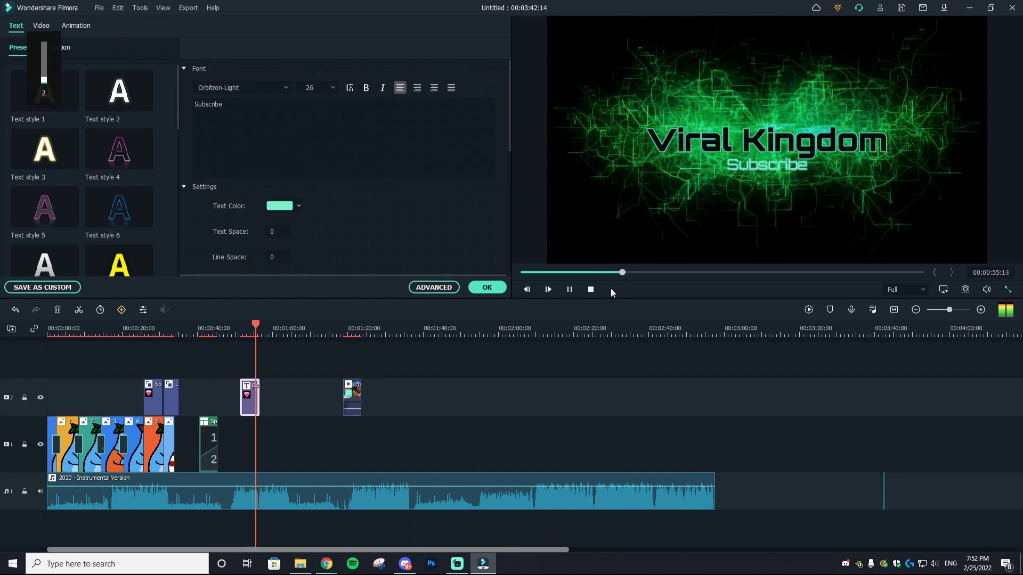
{"action": "key", "text": "space"}
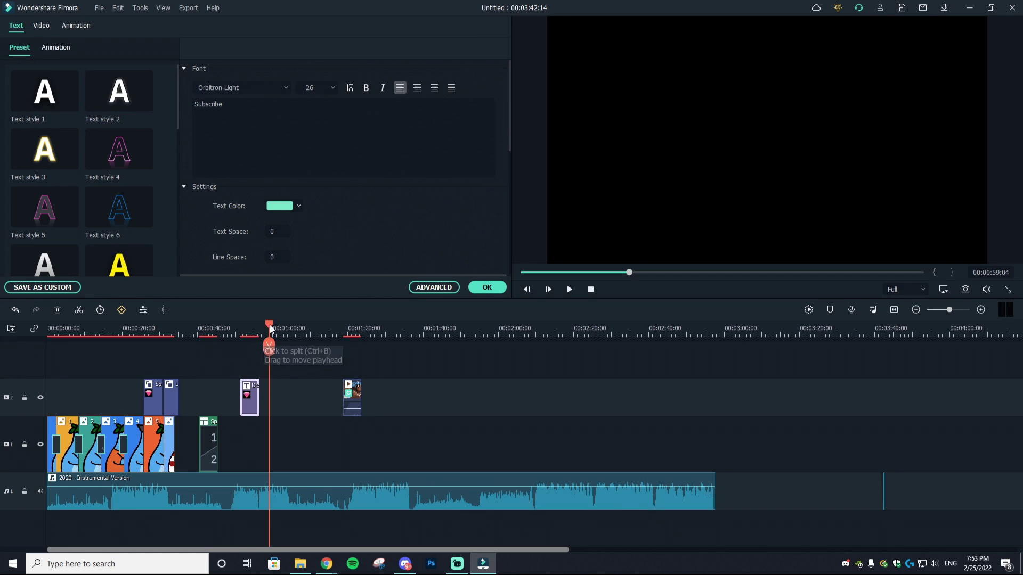
{"action": "left_click_drag", "start_coordinate": [270, 326], "coordinate": [248, 341]}
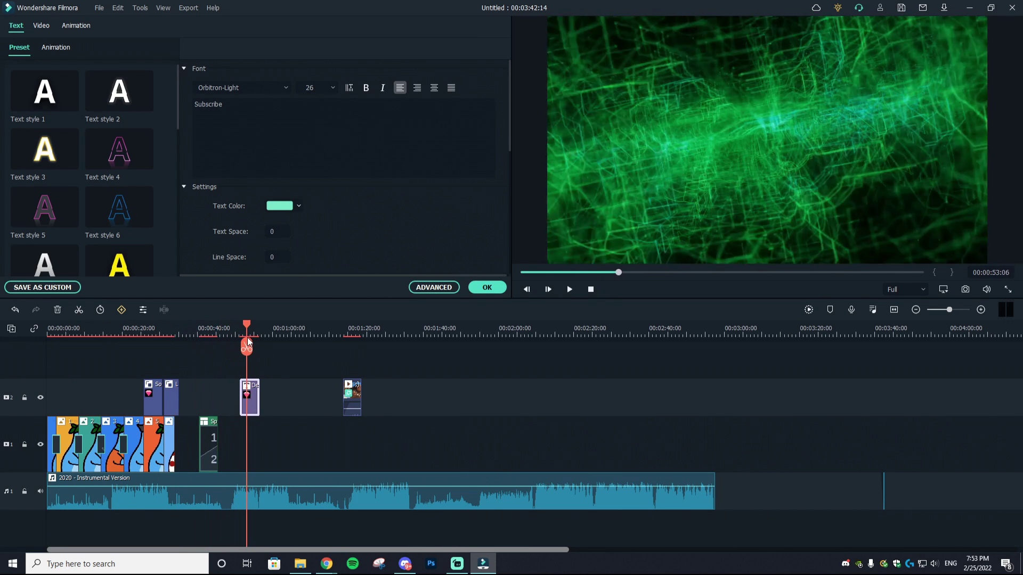